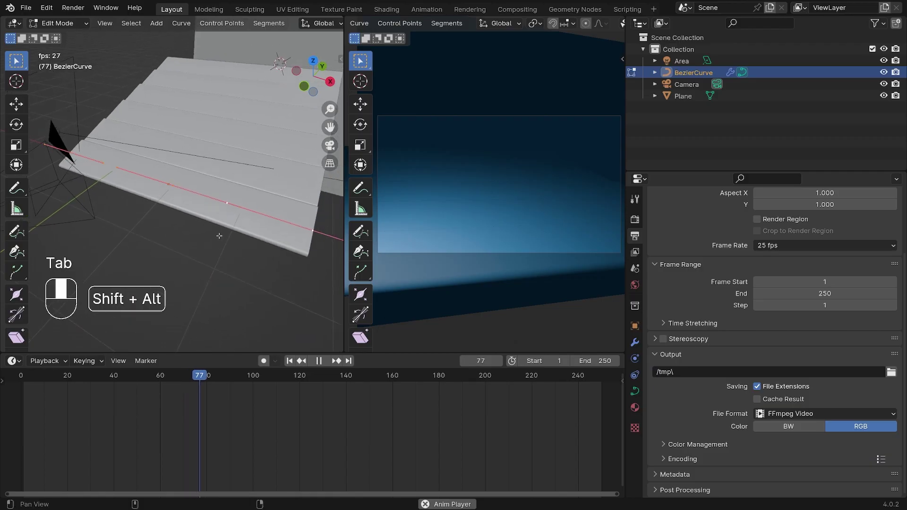
# - Leave point editing and orbit around the existing wave scene from a higher angle
pyautogui.keyDown('alt'); pyautogui.moveTo(161, 222); pyautogui.dragTo(200, 172); pyautogui.keyUp('alt')
pyautogui.press('Tab')
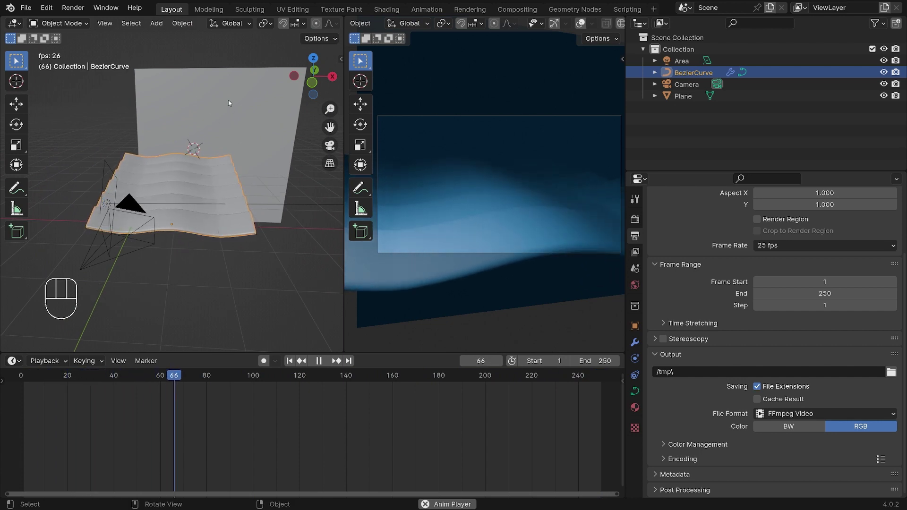
pyautogui.keyDown('alt'); pyautogui.moveTo(228, 101); pyautogui.dragTo(183, 209); pyautogui.keyUp('alt')
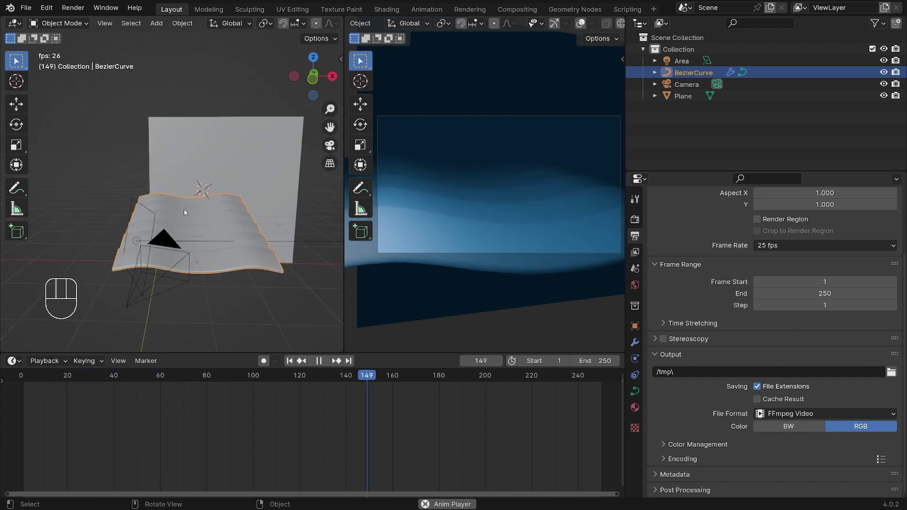
# - Start a new General scene, discarding the old file without saving
pyautogui.click(33, 7)
pyautogui.moveTo(43, 21)
pyautogui.click(213, 24)
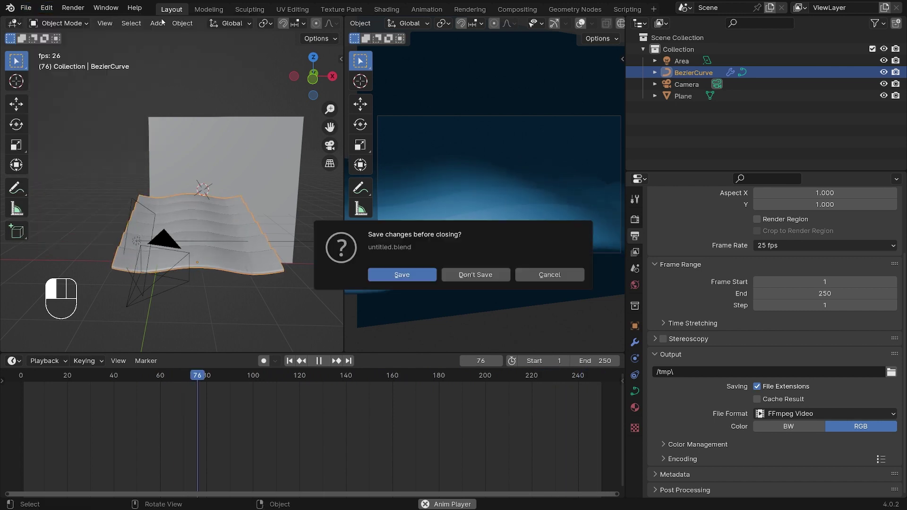
pyautogui.click(475, 274)
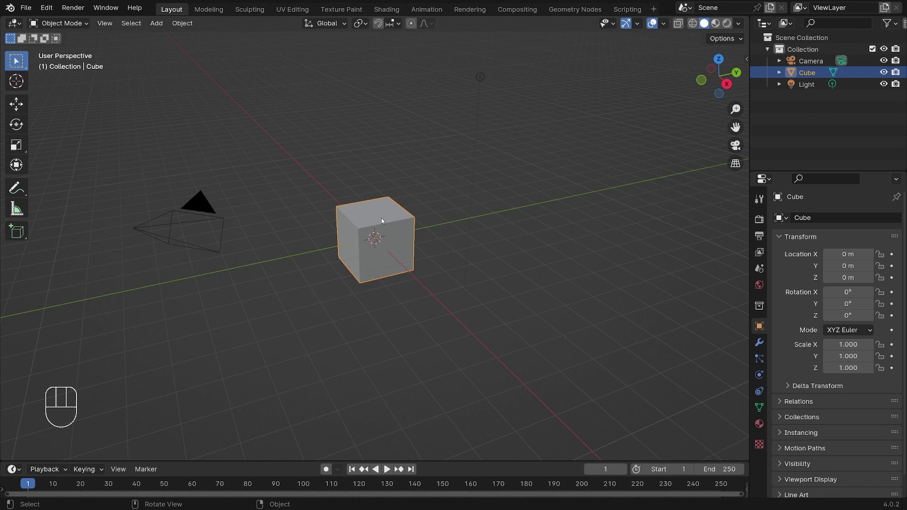
# - Delete the default cube and light, leaving only the camera
pyautogui.press('Delete')
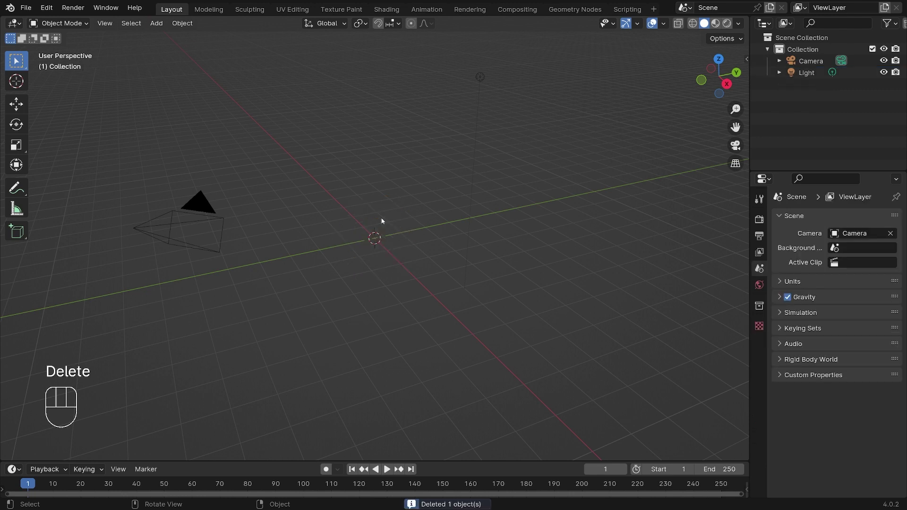
pyautogui.click(481, 78)
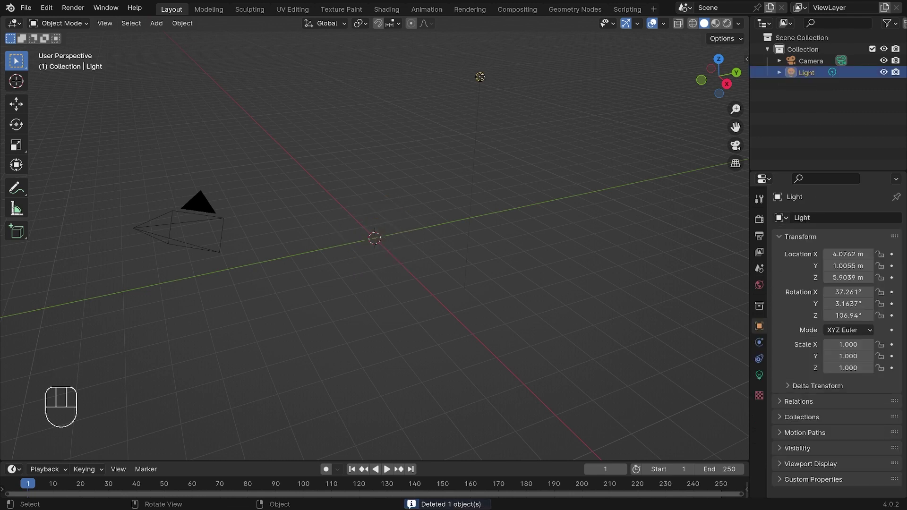
pyautogui.press('Delete')
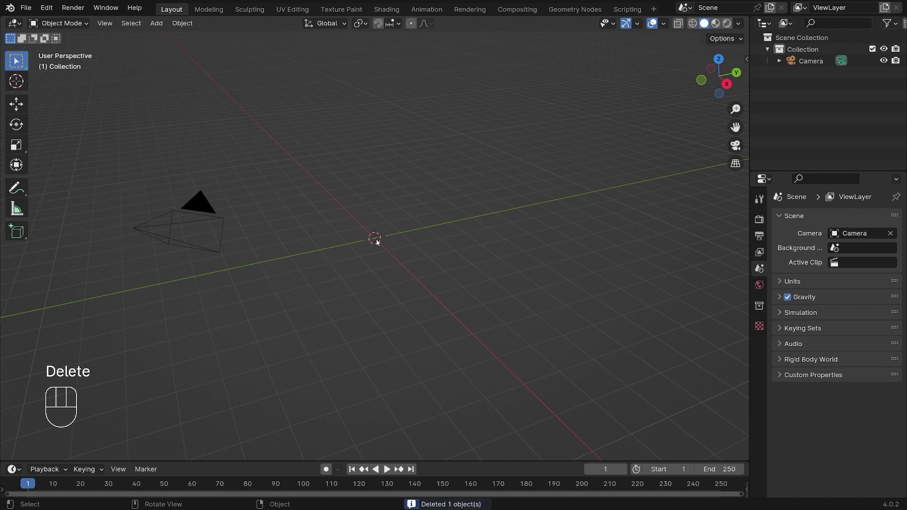
# - Add a Bezier curve, view it from the top, zoom in, and enter Edit Mode
pyautogui.hotkey('shift', 'a')
pyautogui.moveTo(377, 251)
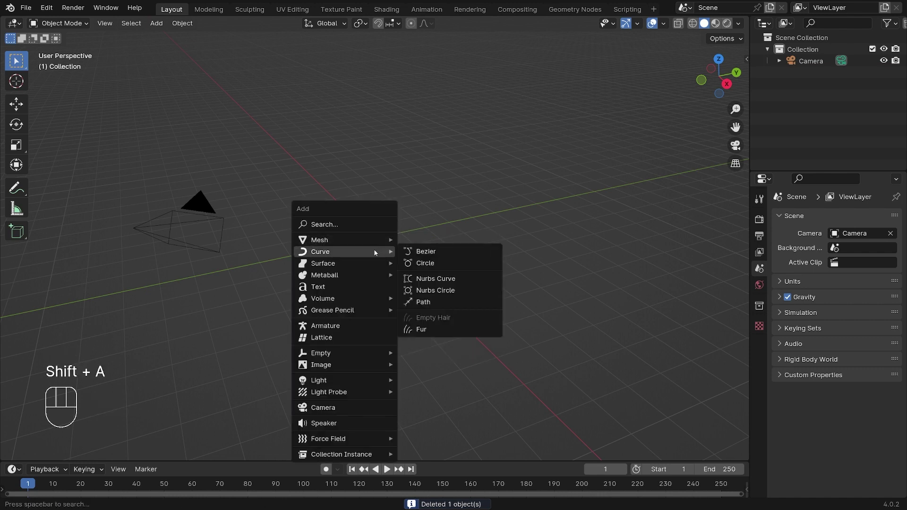
pyautogui.click(447, 252)
pyautogui.press('KP_7')
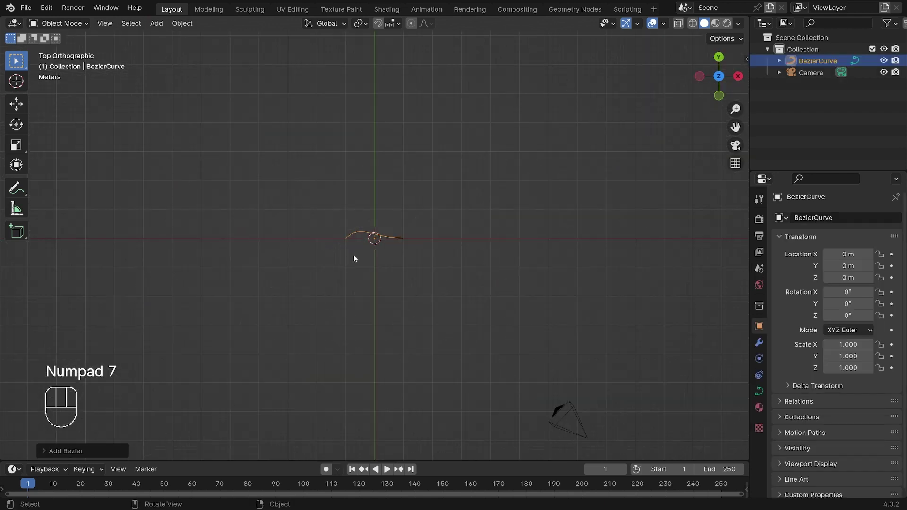
pyautogui.scroll(8, 353, 255)
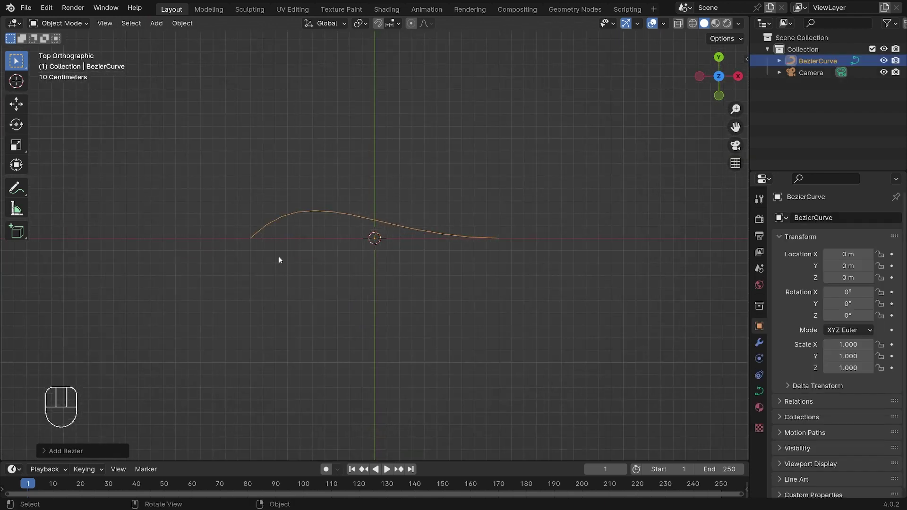
pyautogui.press('Tab')
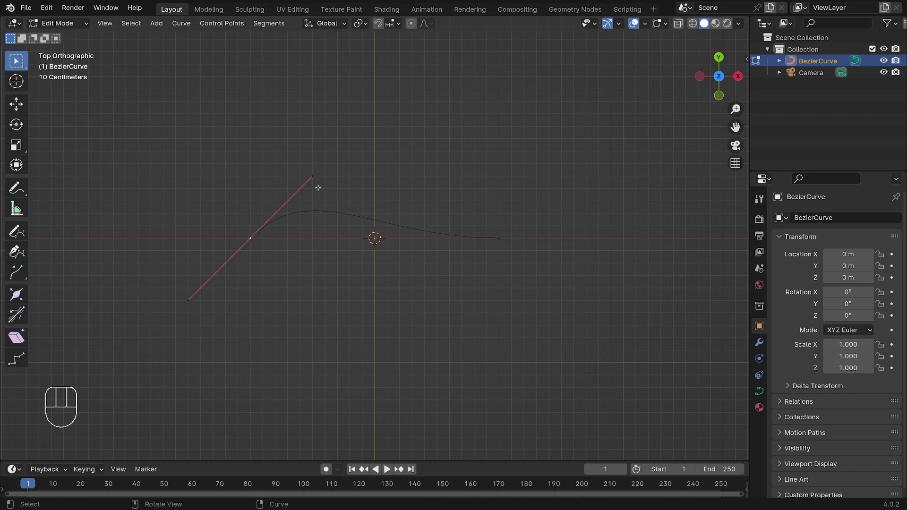
# - Rotate the left handle to straighten the curve, then extrude the right point about 2 m further
pyautogui.press('r')
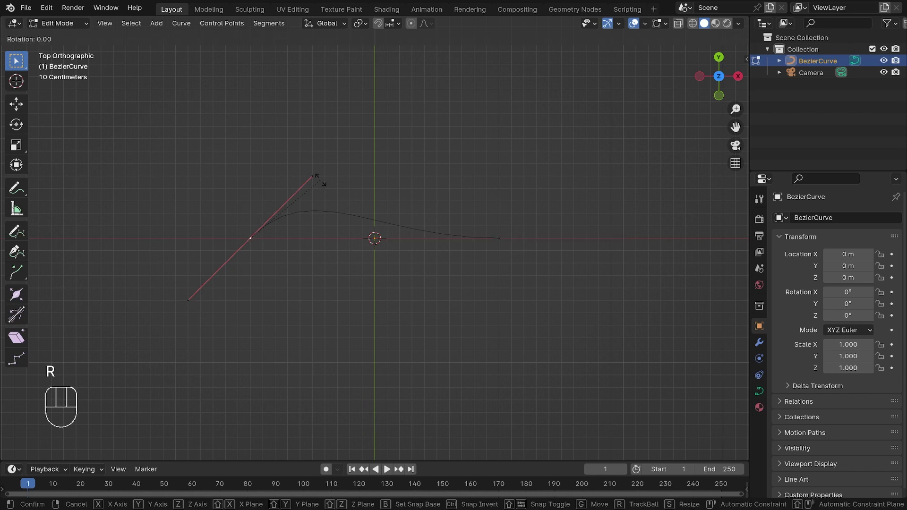
pyautogui.click(360, 250)
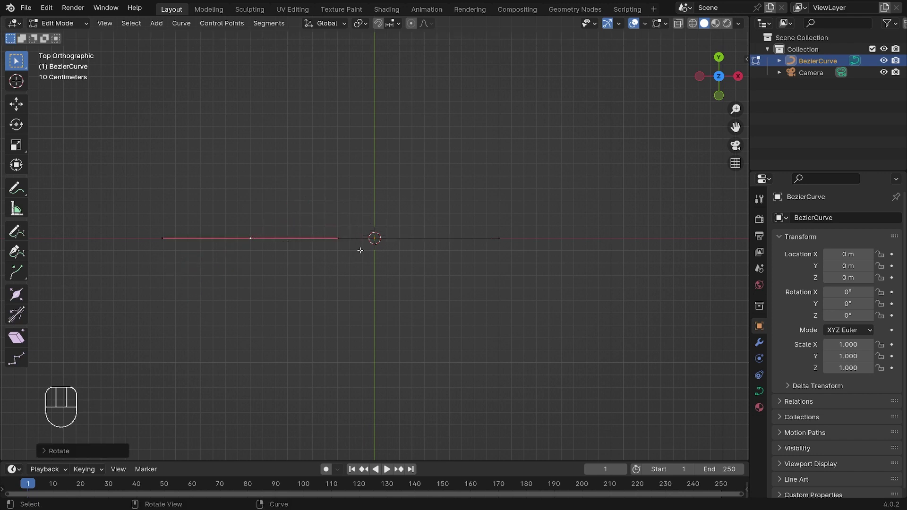
pyautogui.scroll(-5, 496, 238)
pyautogui.click(426, 238)
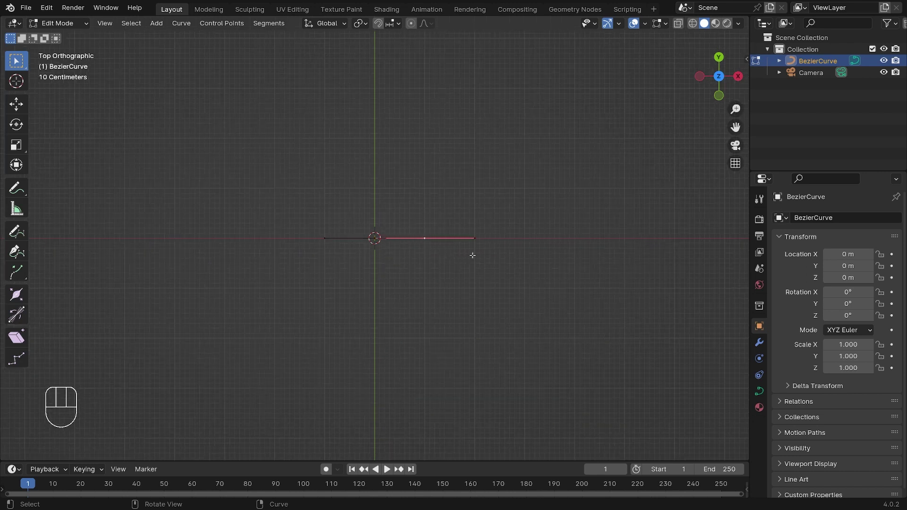
pyautogui.press('e')
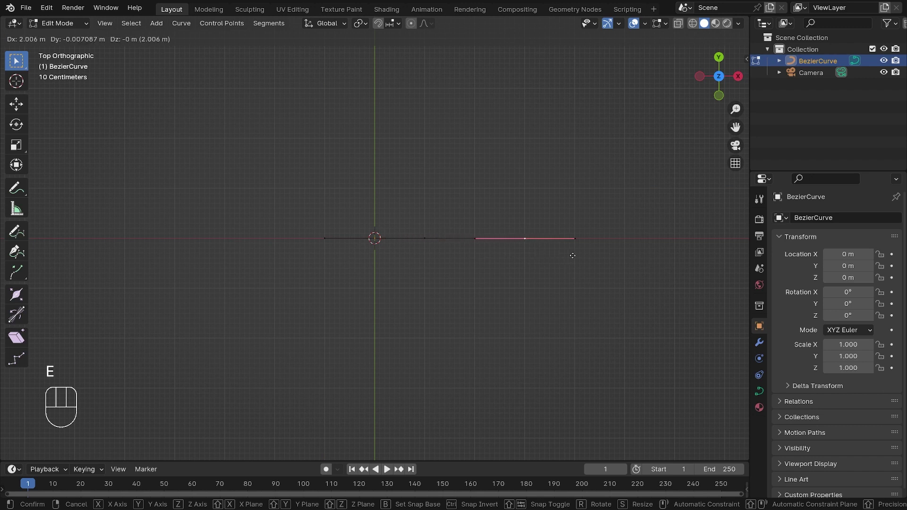
pyautogui.click(573, 256)
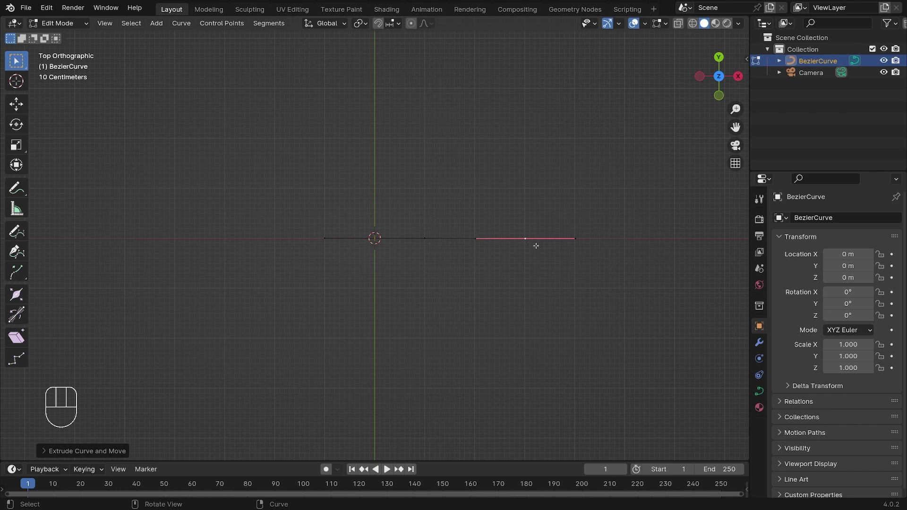
# - Set the curve's Geometry Extrude to 0.61 m, forming a flat upright ribbon
pyautogui.press('Tab')
pyautogui.keyDown('alt'); pyautogui.moveTo(524, 189); pyautogui.dragTo(454, 245); pyautogui.keyUp('alt')
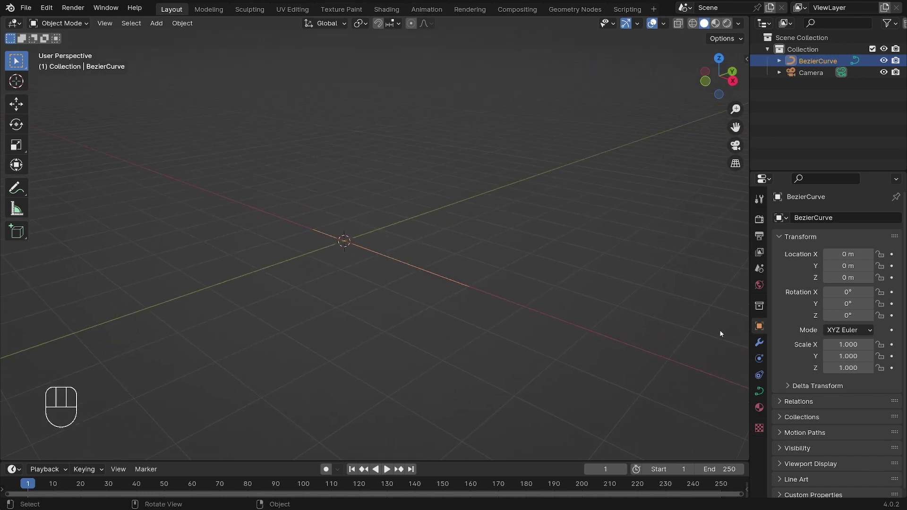
pyautogui.click(760, 392)
pyautogui.moveTo(749, 376); pyautogui.dragTo(562, 334)
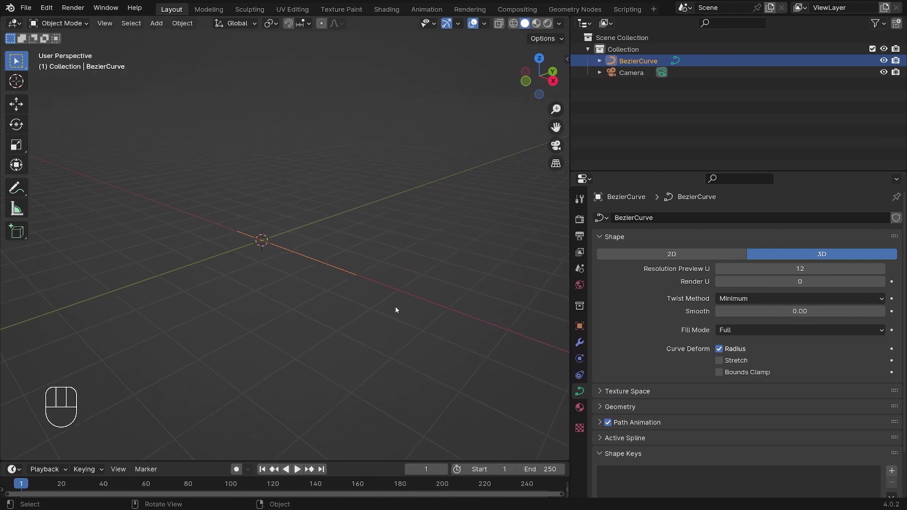
pyautogui.click(601, 407)
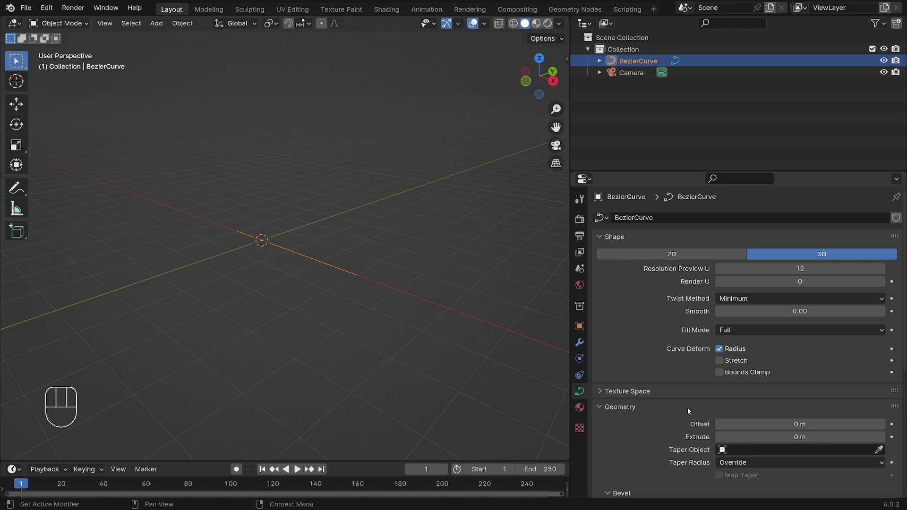
pyautogui.scroll(-5, 687, 408)
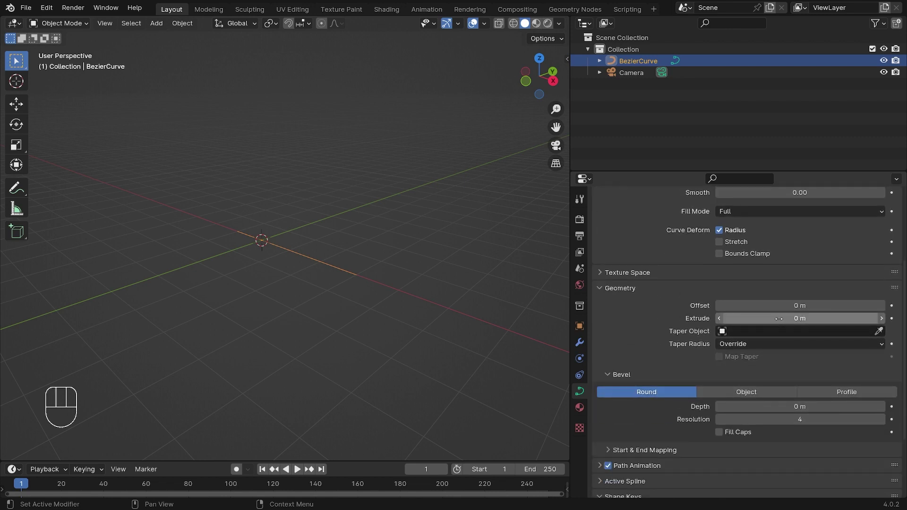
pyautogui.moveTo(800, 318); pyautogui.dragTo(829, 319)
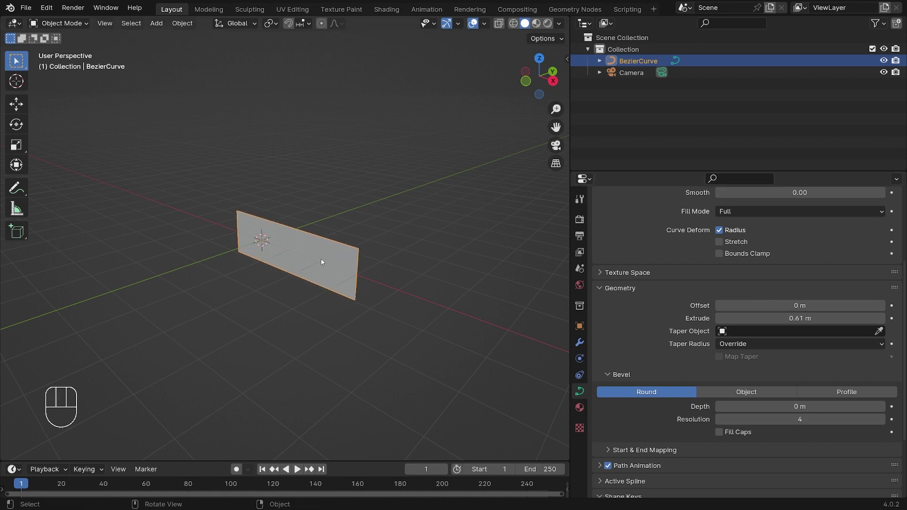
# - Tilt all curve points about -87° so the ribbon lies flat on the ground
pyautogui.press('Tab')
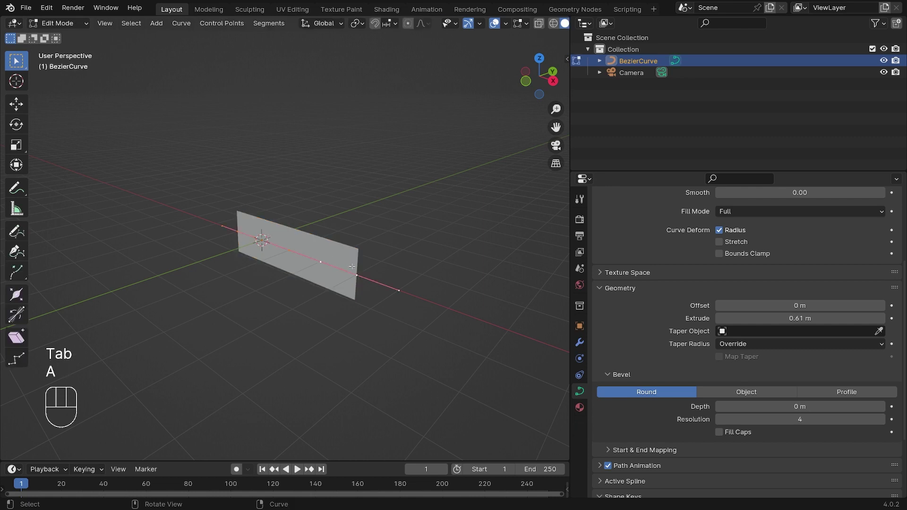
pyautogui.press('ctrl')
pyautogui.hotkey('ctrl', 't')
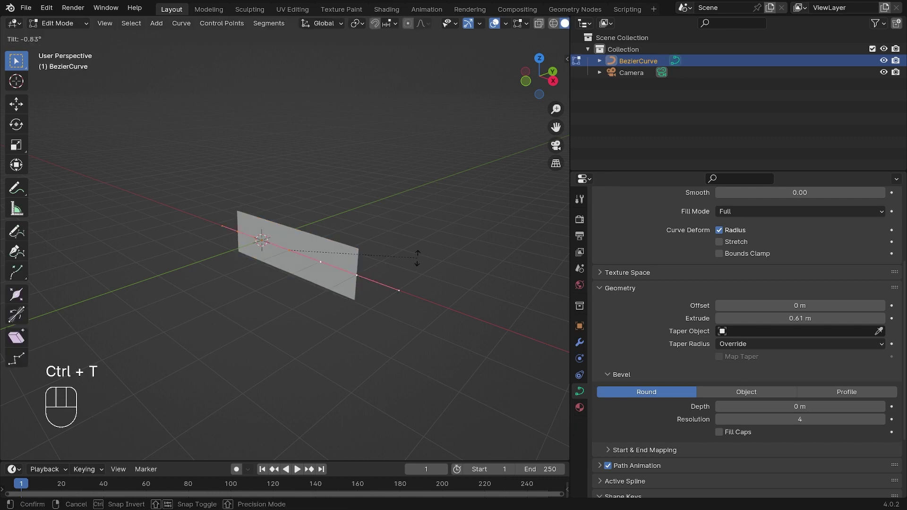
pyautogui.click(297, 161)
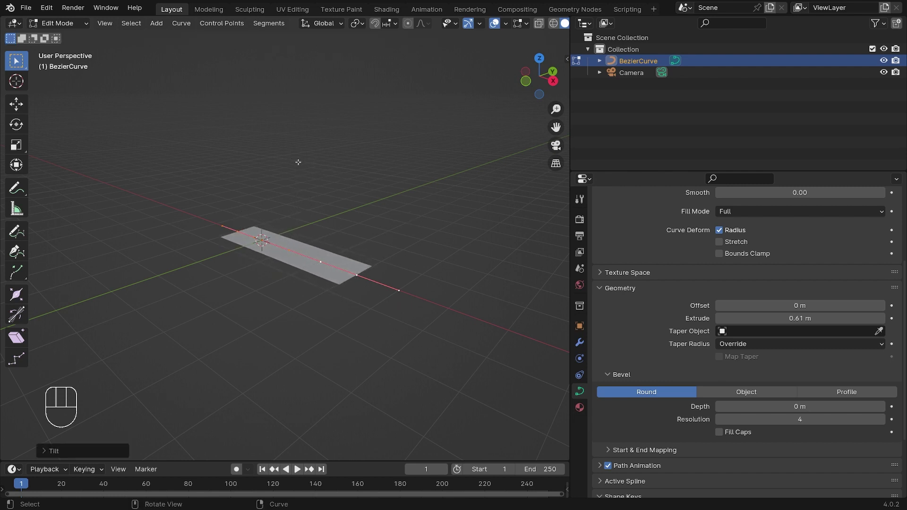
pyautogui.keyDown('alt'); pyautogui.moveTo(223, 284); pyautogui.dragTo(243, 290); pyautogui.keyUp('alt')
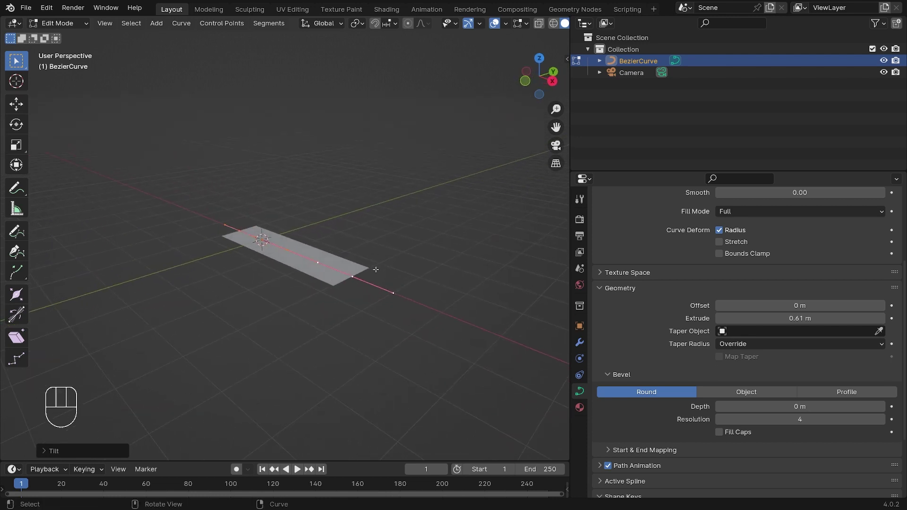
# - Give the ribbon a 0.07 m round Bevel Depth with Fill Caps enabled
pyautogui.press('Tab')
pyautogui.scroll(-5, 686, 362)
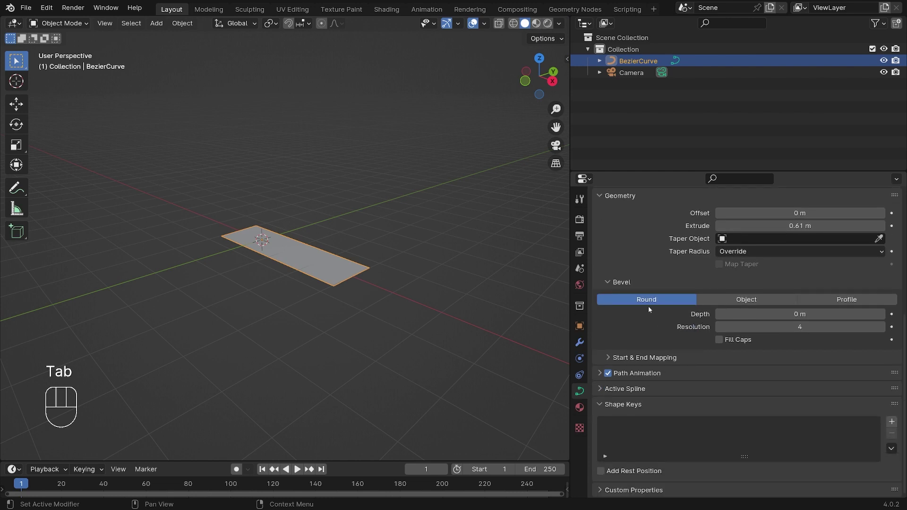
pyautogui.moveTo(813, 315); pyautogui.dragTo(831, 315)
pyautogui.keyDown('alt'); pyautogui.moveTo(359, 340); pyautogui.dragTo(387, 307); pyautogui.keyUp('alt')
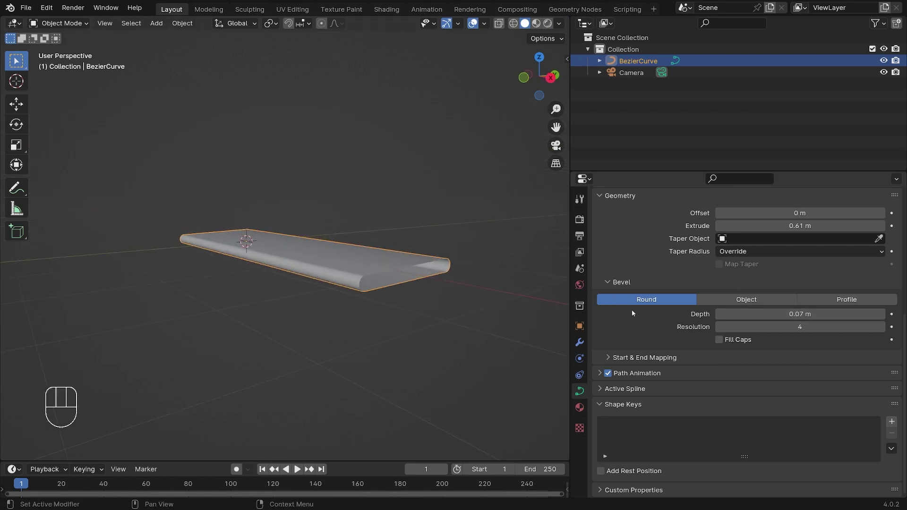
pyautogui.click(722, 340)
pyautogui.keyDown('alt'); pyautogui.moveTo(558, 288); pyautogui.dragTo(304, 263); pyautogui.keyUp('alt')
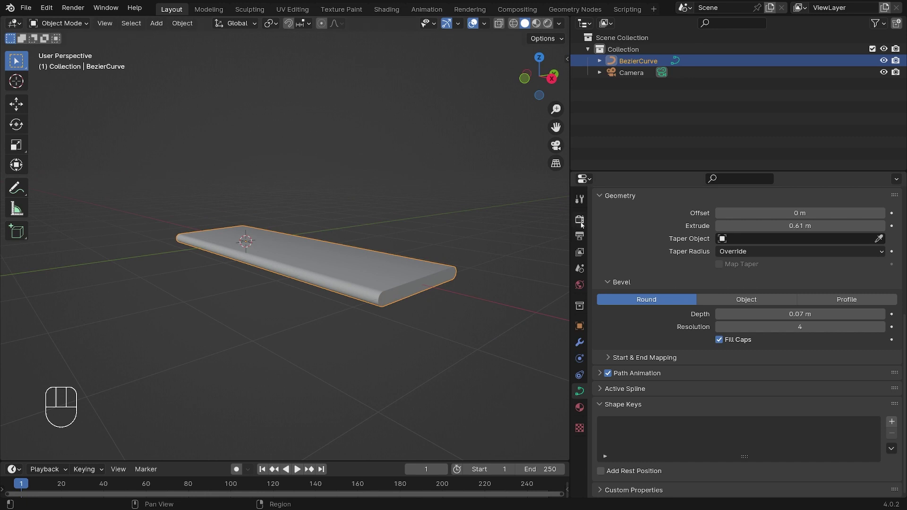
pyautogui.scroll(-2, 350, 175)
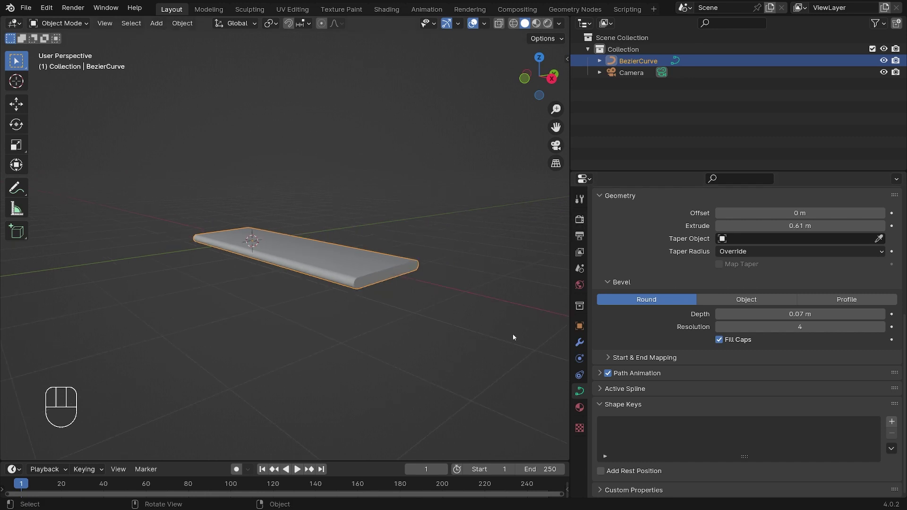
# - Add a default Wave modifier to the slab and enlarge the timeline area
pyautogui.click(581, 344)
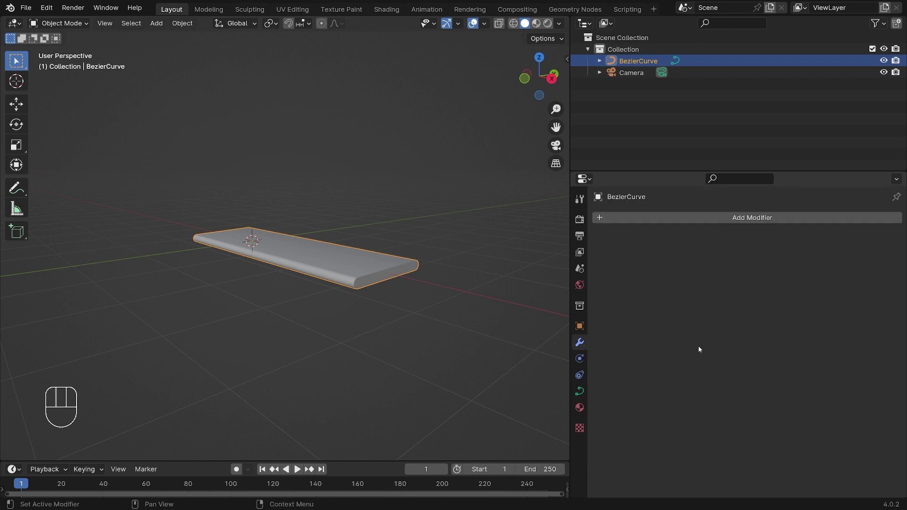
pyautogui.click(721, 222)
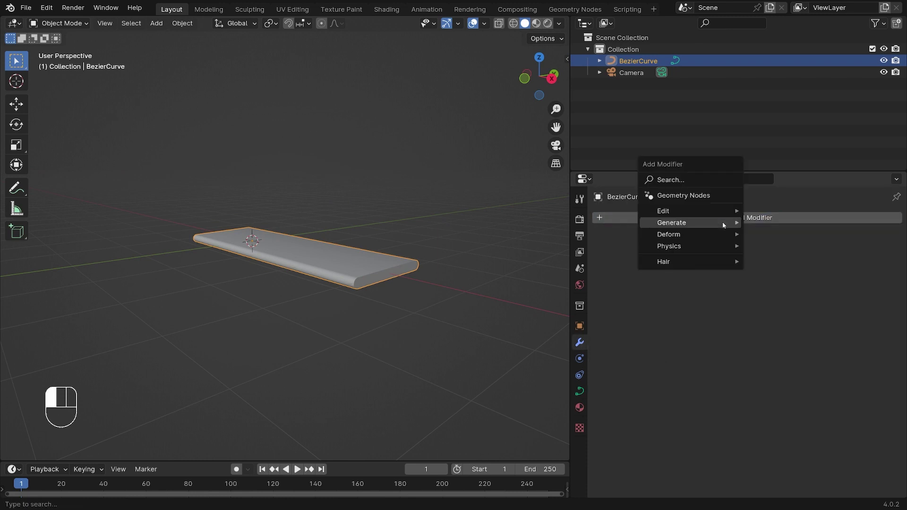
pyautogui.click(721, 220)
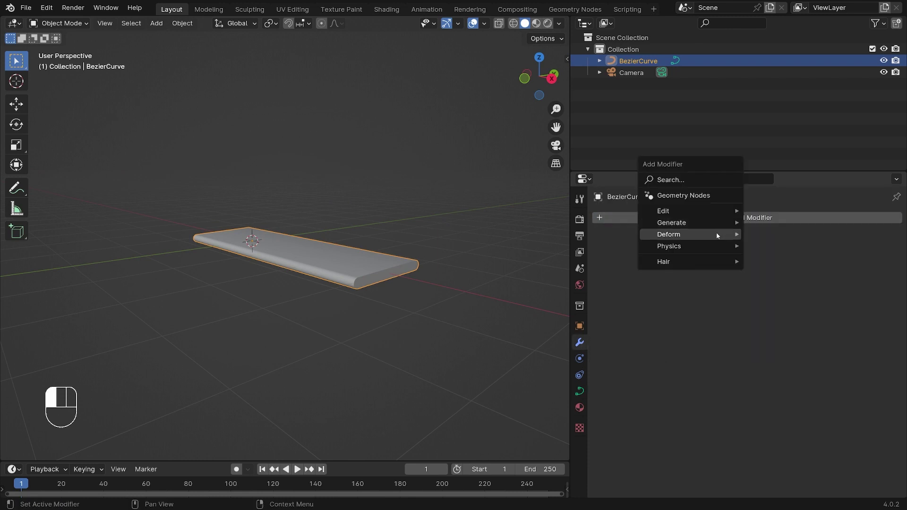
pyautogui.moveTo(716, 233)
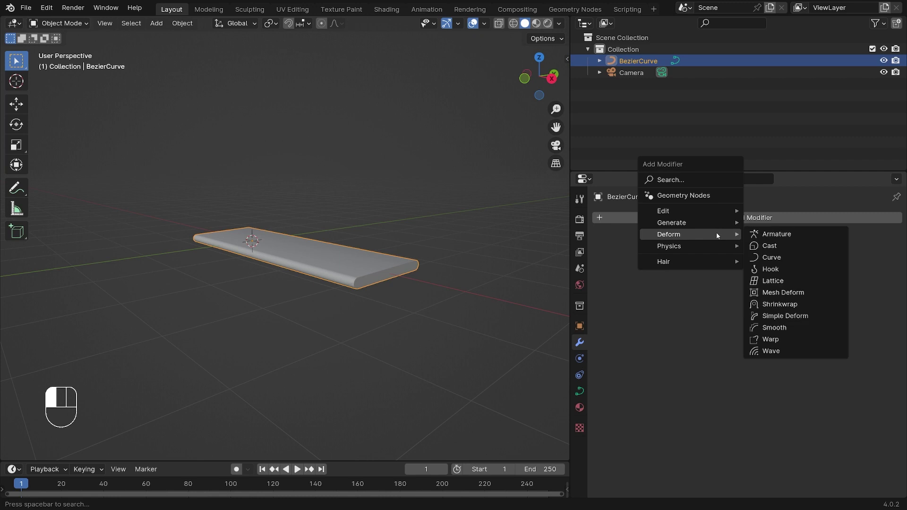
pyautogui.click(771, 351)
pyautogui.moveTo(338, 462); pyautogui.dragTo(338, 357)
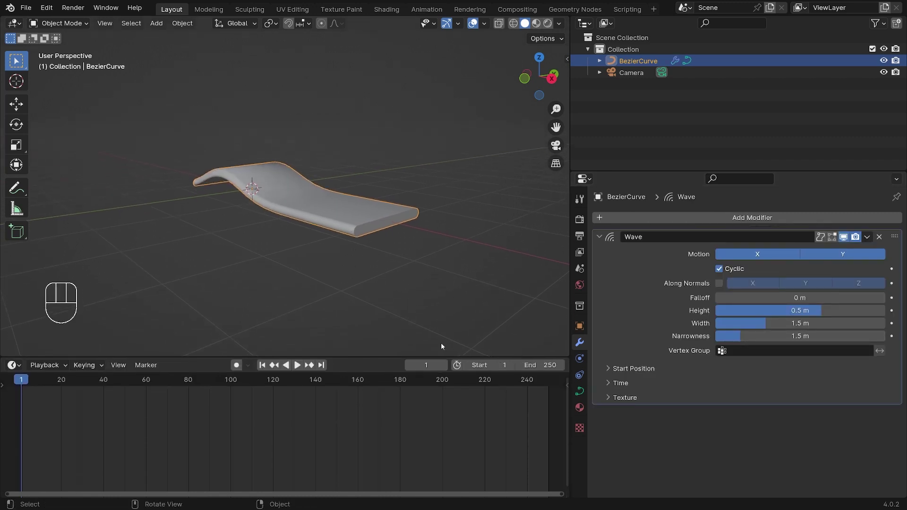
# - Set the frame rate to 25 fps, then play and orbit to preview the ripple
pyautogui.click(579, 234)
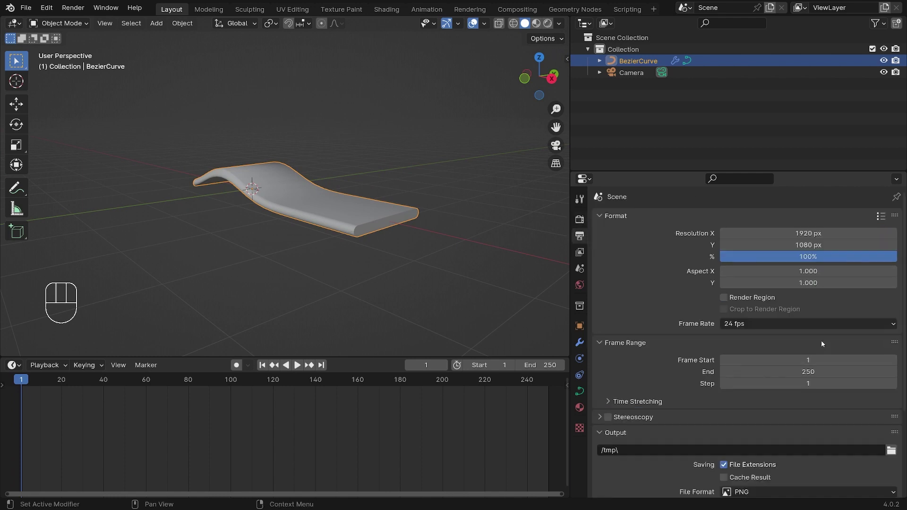
pyautogui.click(801, 324)
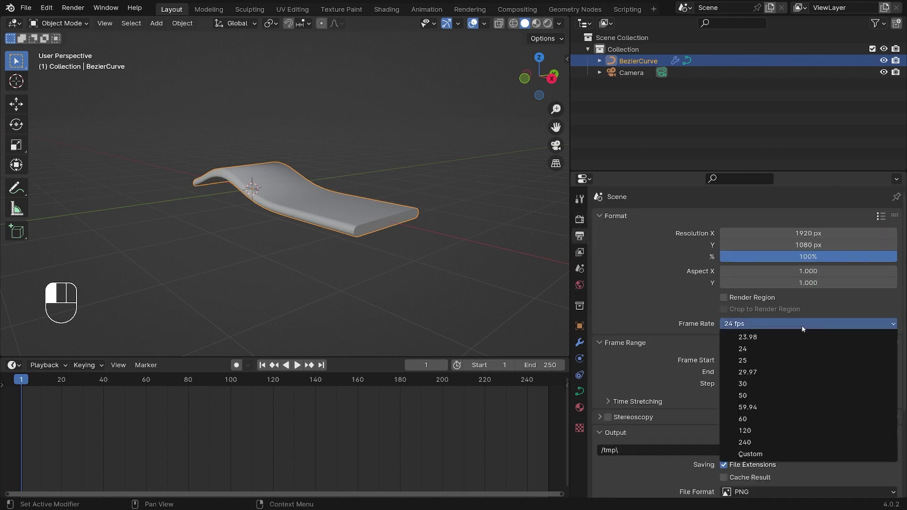
pyautogui.click(793, 359)
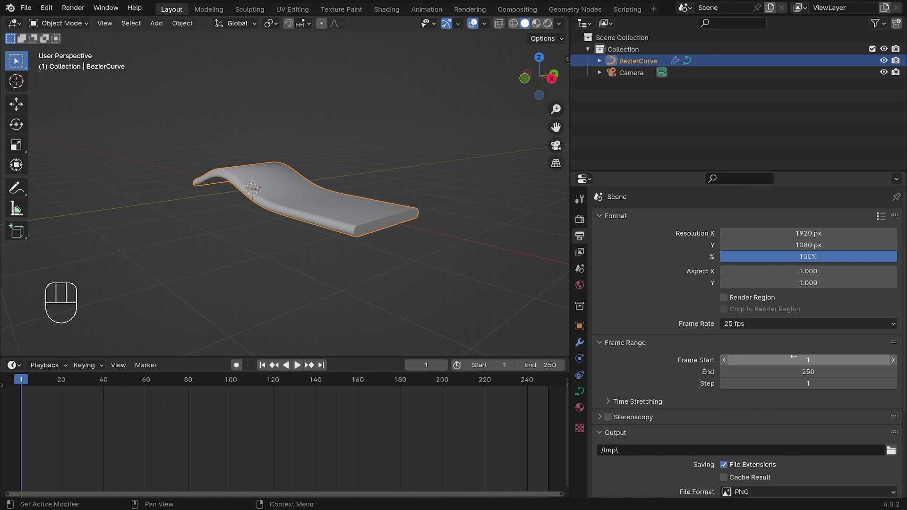
pyautogui.click(769, 325)
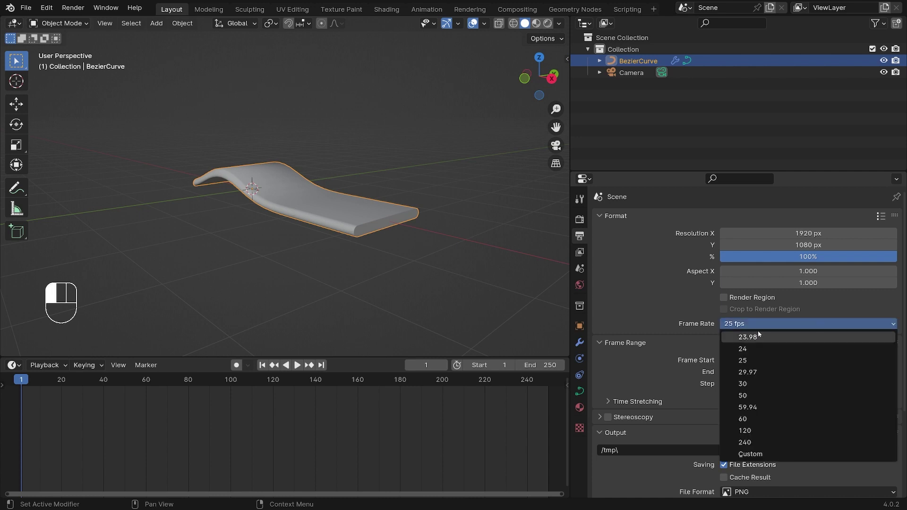
pyautogui.click(756, 325)
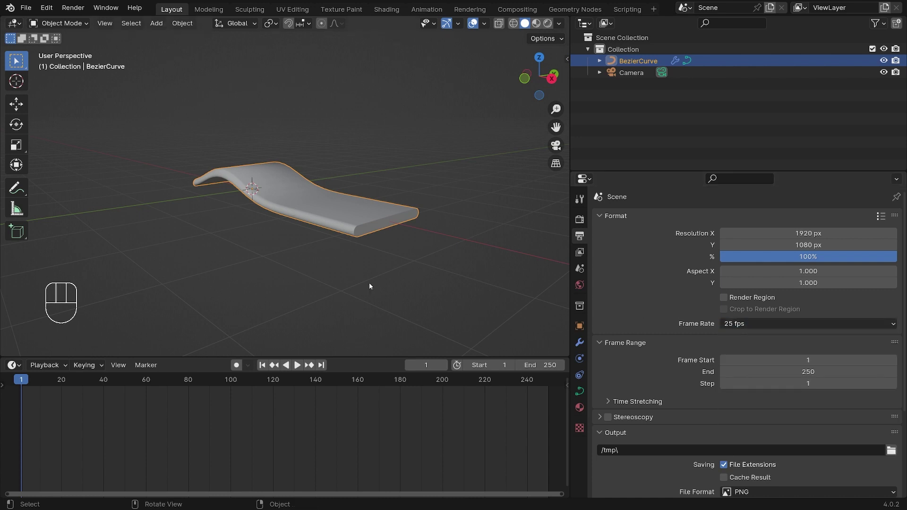
pyautogui.press('space')
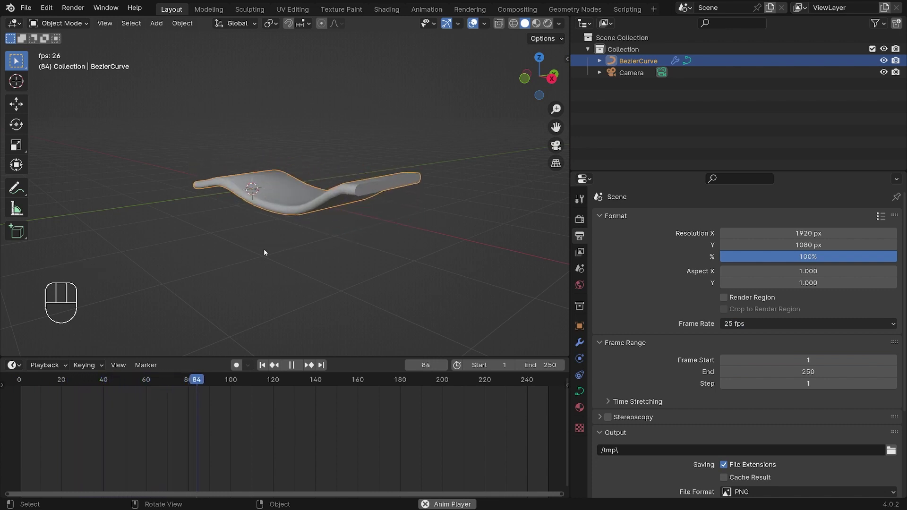
pyautogui.keyDown('alt'); pyautogui.moveTo(254, 254); pyautogui.dragTo(301, 274); pyautogui.keyUp('alt')
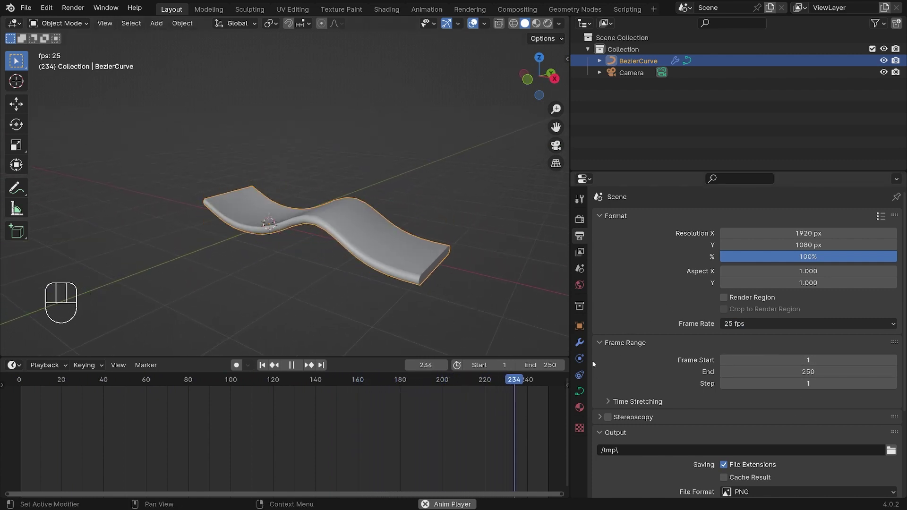
# - Open the Wave modifier's Time settings, lower Speed to 0.02 and make Offset negative
pyautogui.click(580, 344)
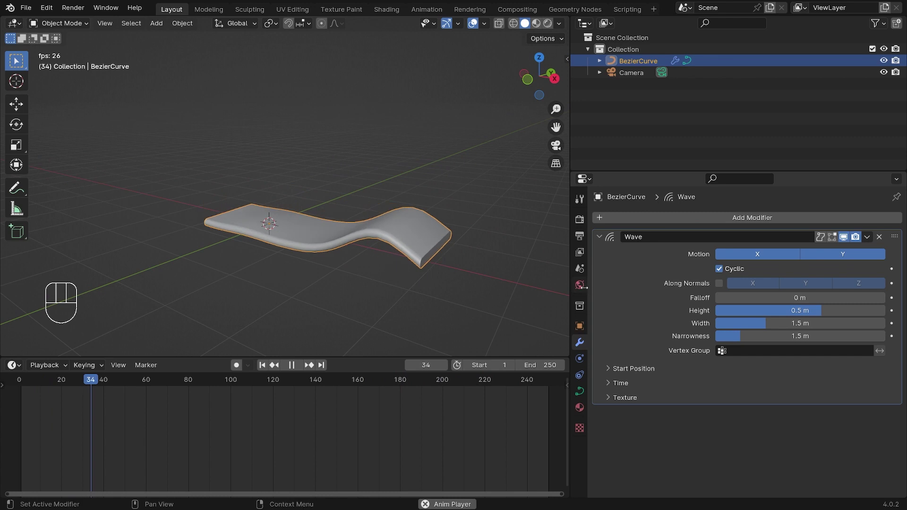
pyautogui.click(614, 383)
pyautogui.moveTo(799, 439); pyautogui.dragTo(779, 439)
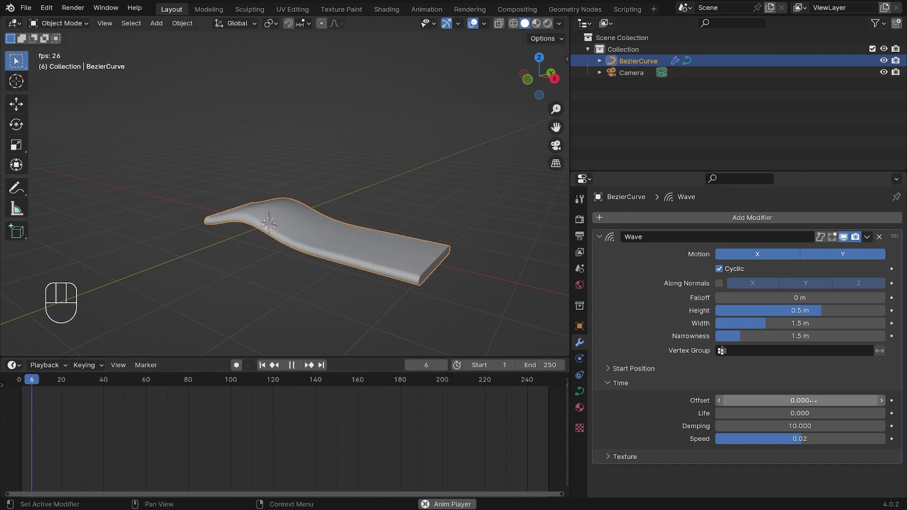
pyautogui.moveTo(815, 401); pyautogui.dragTo(643, 401)
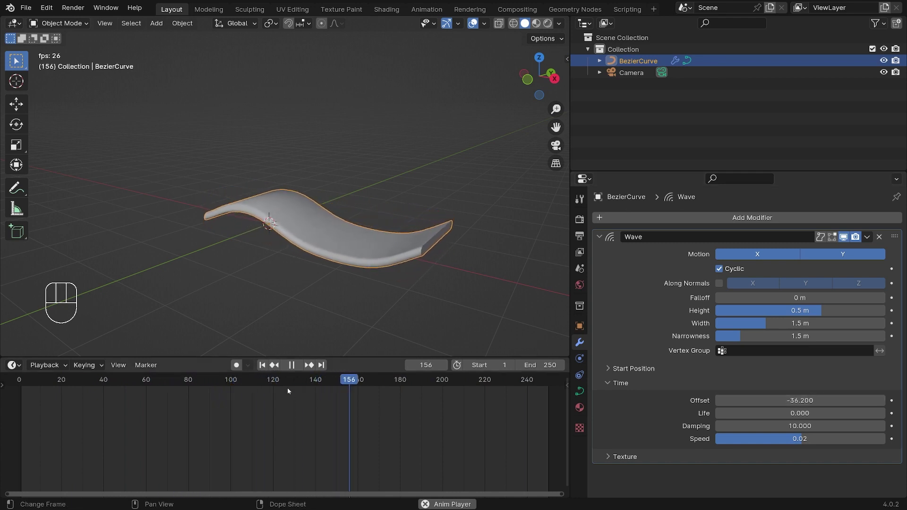
# - Stop playback at frame 1, push Offset to -92.1, and zoom in on the ribbon
pyautogui.press('space')
pyautogui.moveTo(282, 383); pyautogui.dragTo(1, 384)
pyautogui.moveTo(798, 400); pyautogui.dragTo(737, 401)
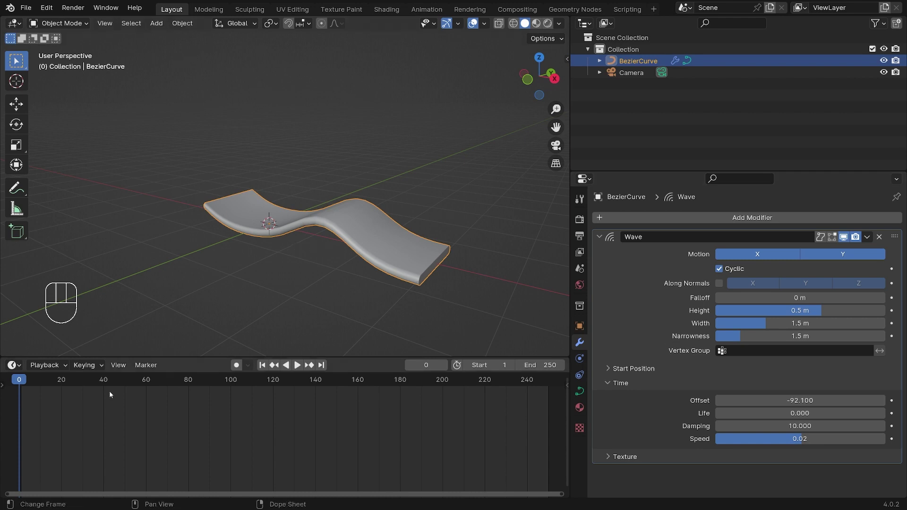
pyautogui.hotkey('shift', 'Left')
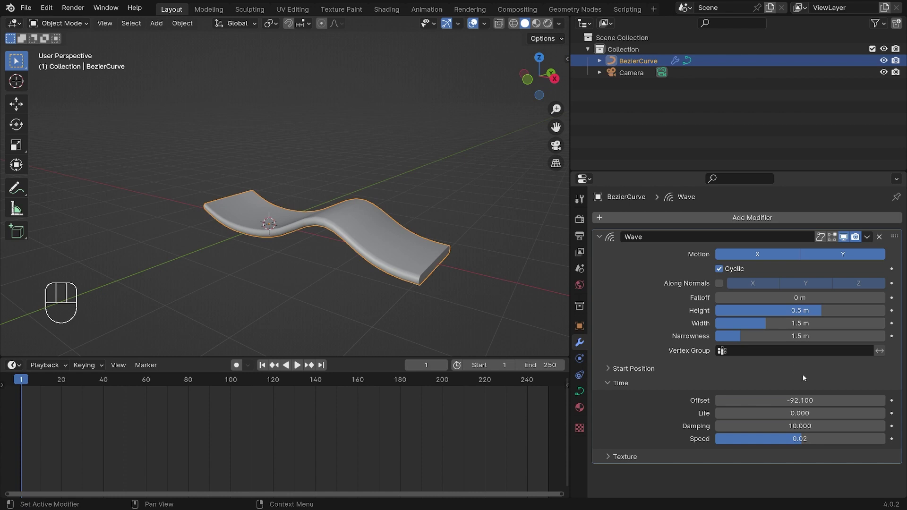
pyautogui.scroll(3, 425, 276)
pyautogui.keyDown('alt'); pyautogui.keyDown('shift'); pyautogui.moveTo(424, 276); pyautogui.dragTo(377, 183); pyautogui.keyUp('shift'); pyautogui.keyUp('alt')
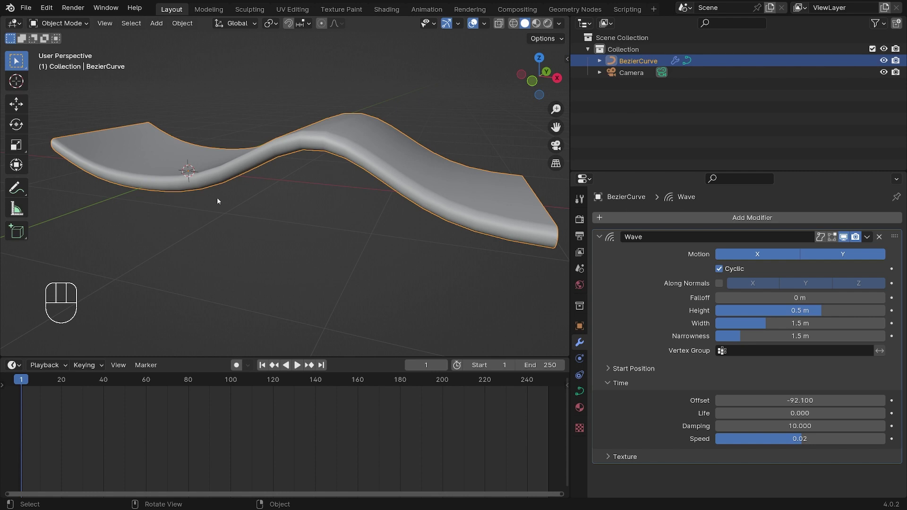
# - Raise the curve's Resolution Preview U to 32, then replay and orbit to inspect the ripple
pyautogui.click(580, 393)
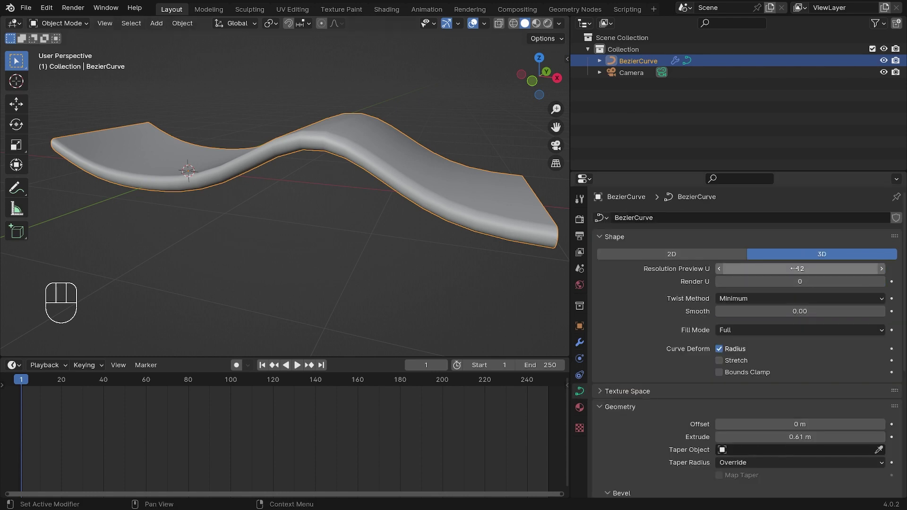
pyautogui.moveTo(789, 269); pyautogui.dragTo(789, 268)
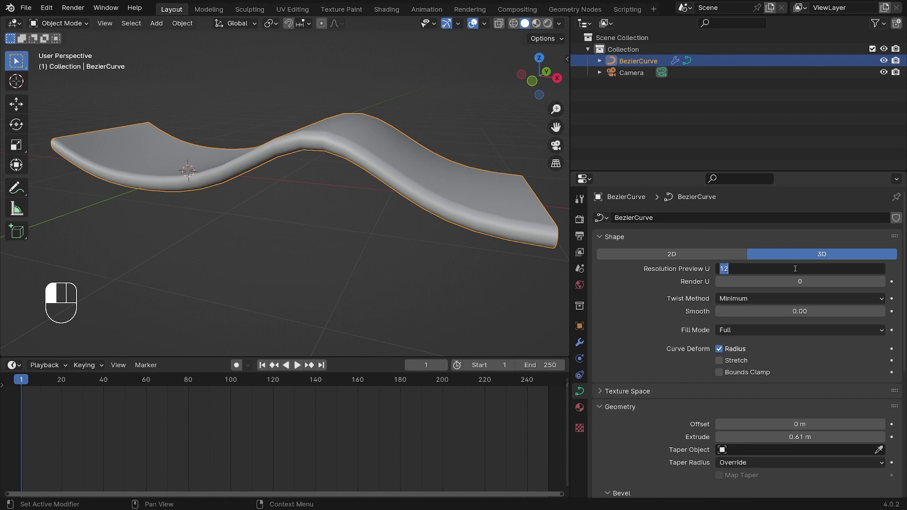
pyautogui.press('space')
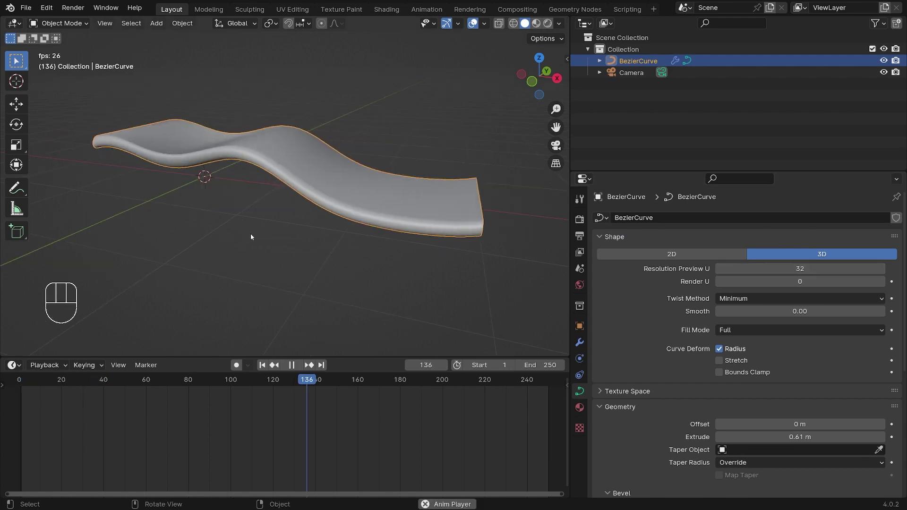
pyautogui.keyDown('alt'); pyautogui.moveTo(342, 229); pyautogui.dragTo(241, 218); pyautogui.keyUp('alt')
pyautogui.keyDown('alt'); pyautogui.moveTo(455, 162); pyautogui.dragTo(595, 338); pyautogui.keyUp('alt')
pyautogui.click(580, 343)
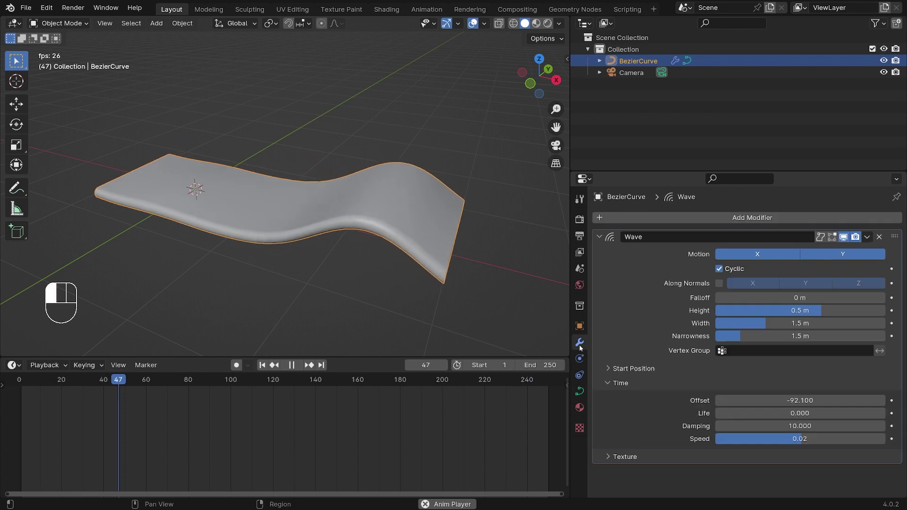
# - Add an Array modifier with Relative Offset X 0 and Y 1
pyautogui.click(668, 219)
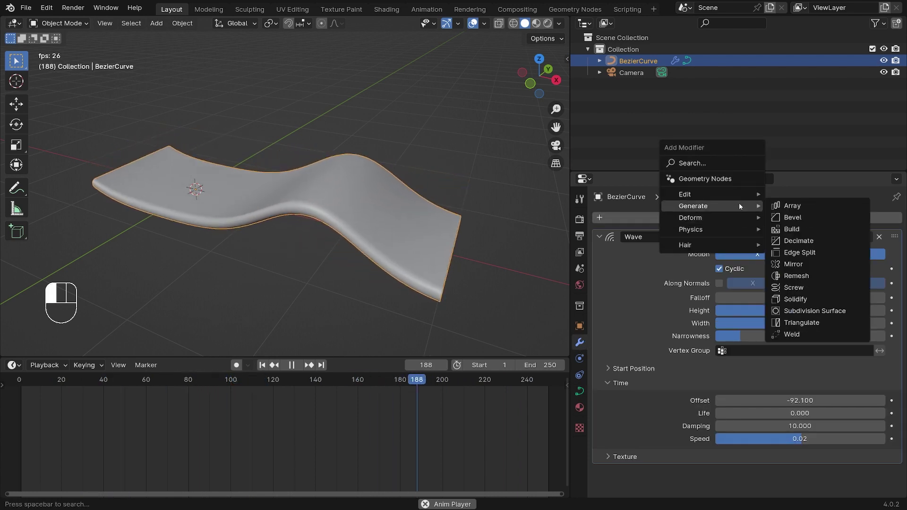
pyautogui.moveTo(742, 199)
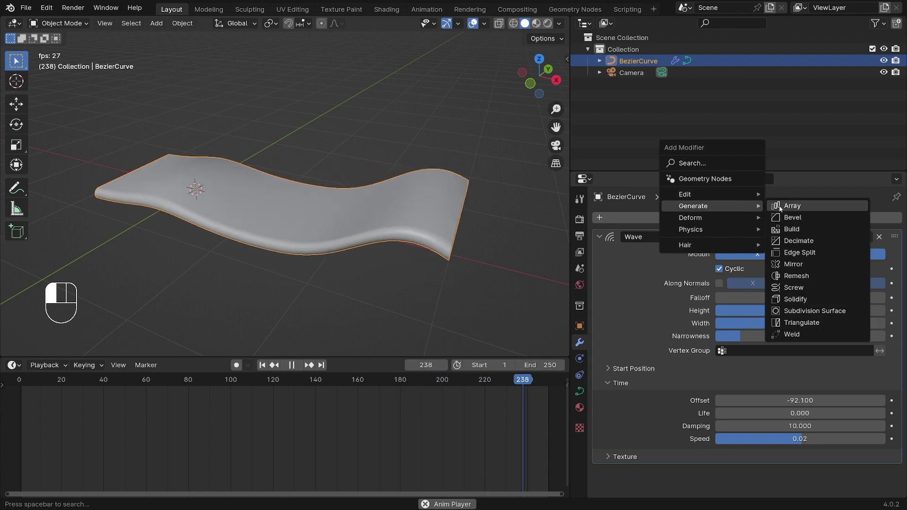
pyautogui.click(781, 206)
pyautogui.scroll(-6, 781, 205)
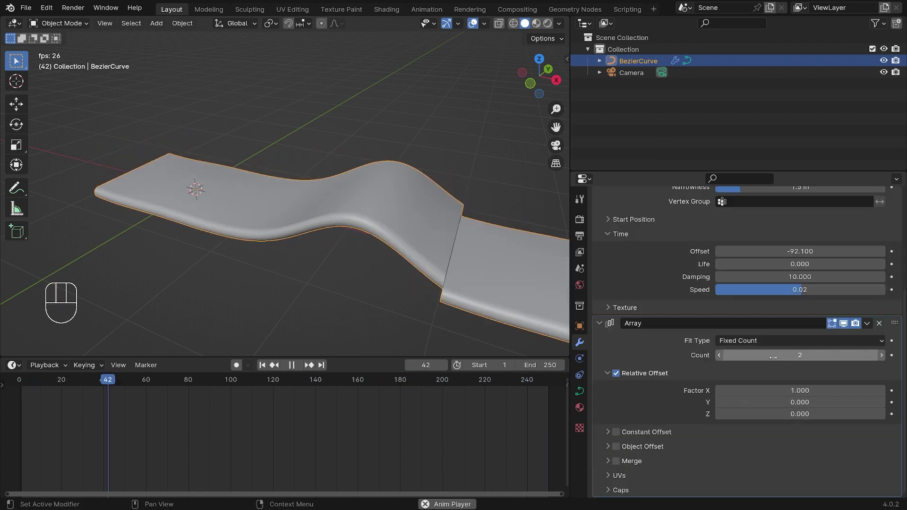
pyautogui.click(795, 392)
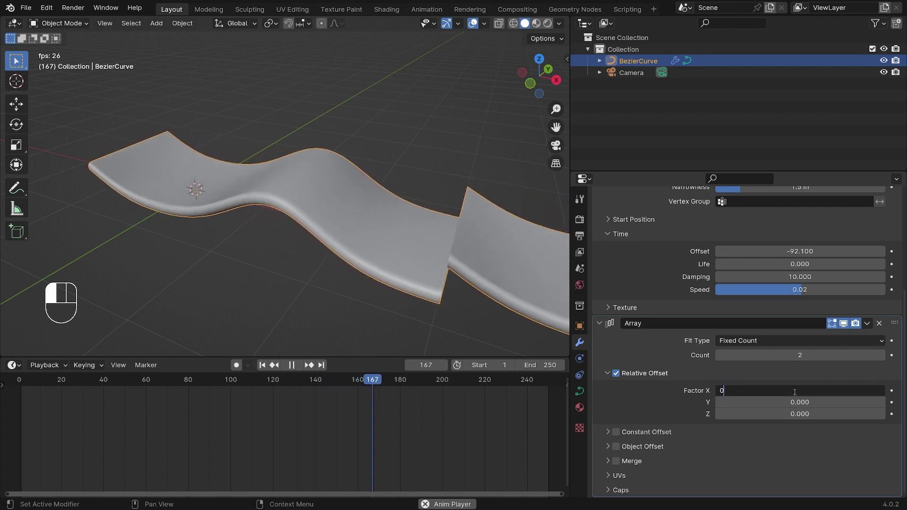
pyautogui.write('0')
pyautogui.press('Return')
pyautogui.click(793, 403)
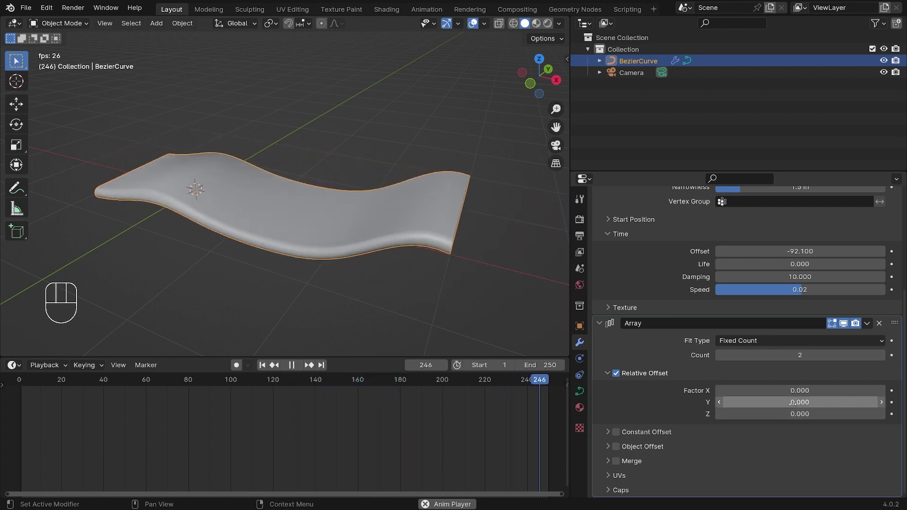
pyautogui.write('1')
pyautogui.press('Return')
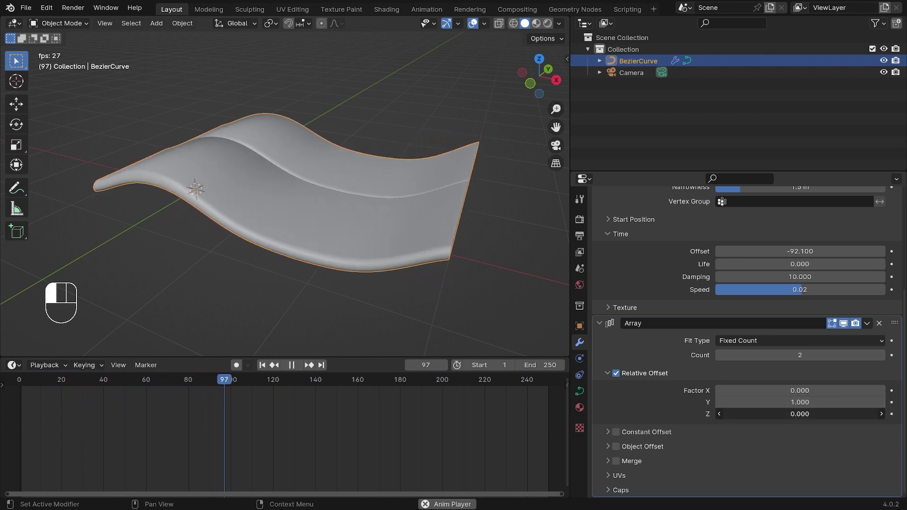
# - Set the array's Z offset to -0.3 and Count to 6
pyautogui.moveTo(800, 414)
pyautogui.mouseDown()
pyautogui.moveTo(779, 414)
pyautogui.moveTo(813, 413)
pyautogui.mouseUp()
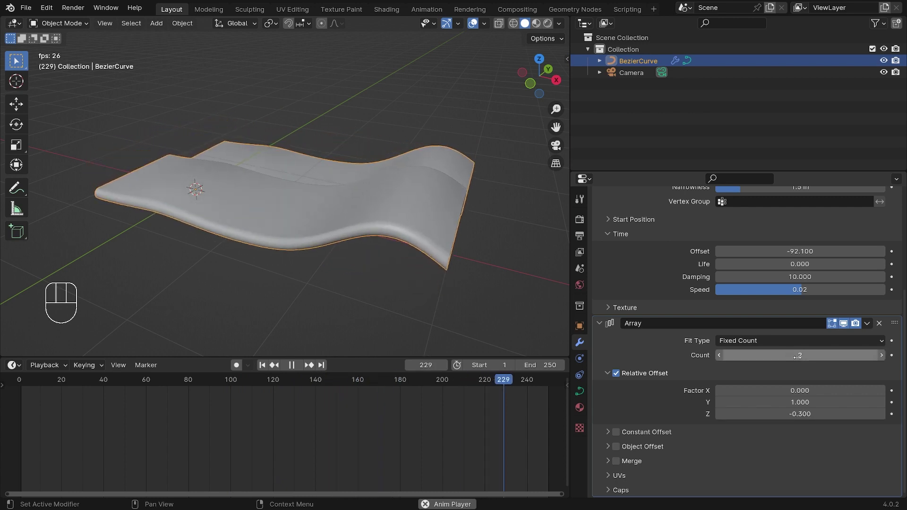
pyautogui.click(882, 355)
pyautogui.click(881, 355)
pyautogui.click(882, 356)
pyautogui.click(881, 355)
pyautogui.keyDown('alt'); pyautogui.moveTo(539, 246); pyautogui.dragTo(454, 223, button='middle'); pyautogui.keyUp('alt')
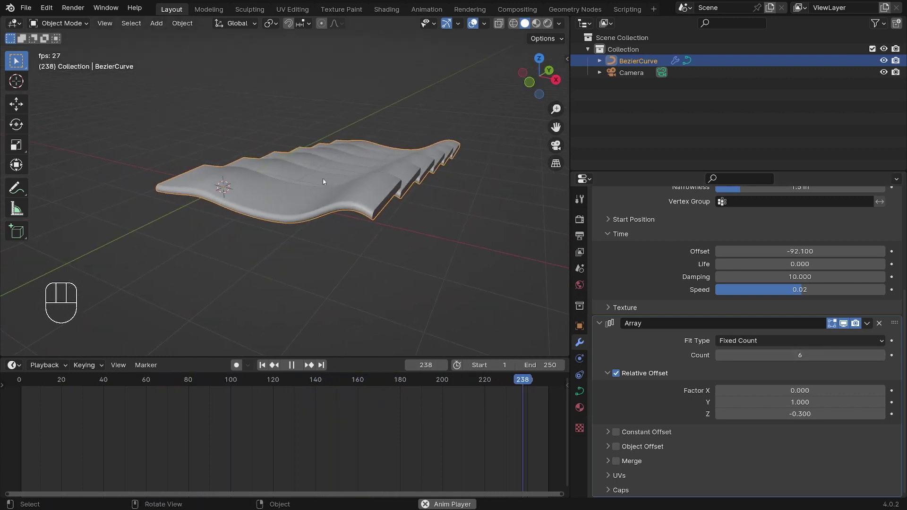
# - From the right side view, rotate the ribbon array about X so the row slopes gently upward
pyautogui.press('KP_3')
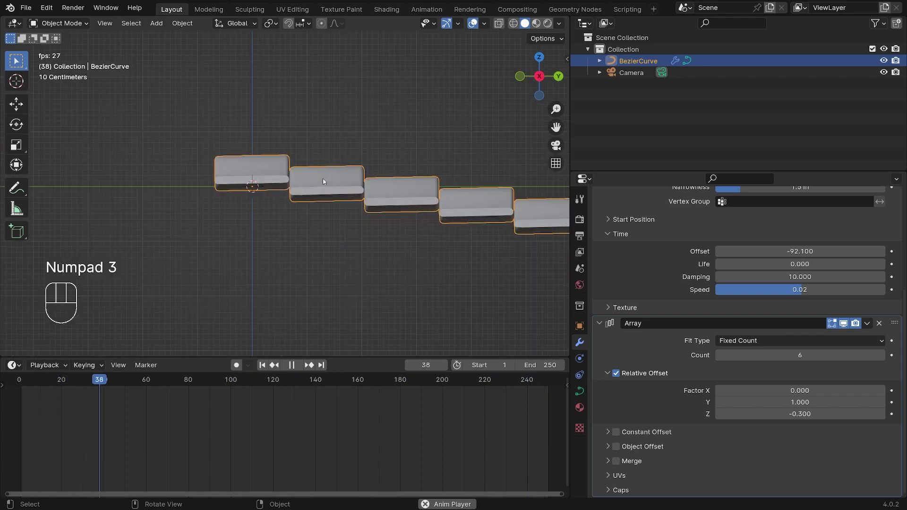
pyautogui.press('t')
pyautogui.hotkey('ctrl', 'z')
pyautogui.press('r')
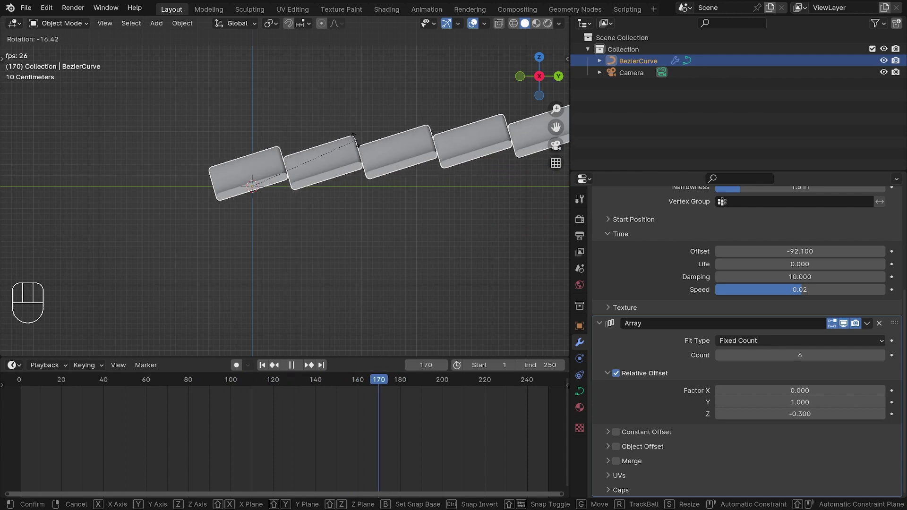
pyautogui.click(356, 143)
pyautogui.scroll(-3, 246, 170)
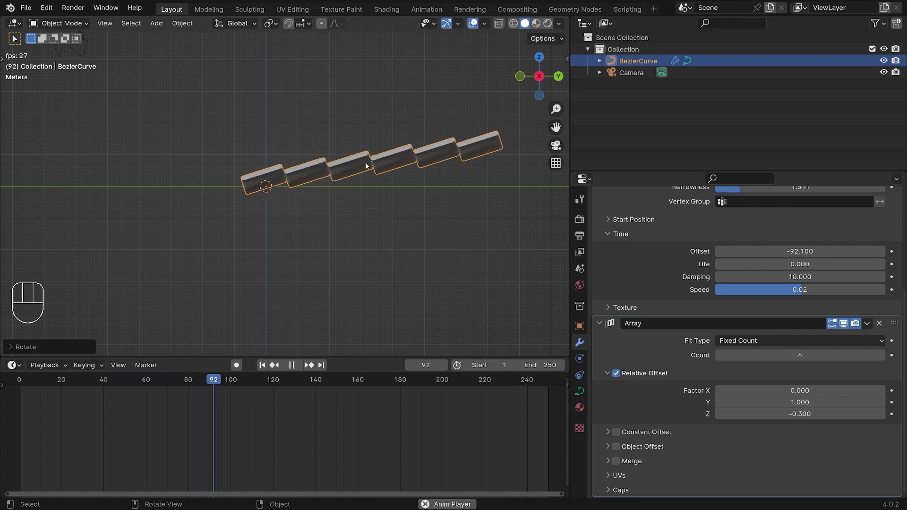
# - Orbit to a closer viewpoint on the tilted ribbons and align the camera to that view
pyautogui.hotkey('ctrl', 'shift', 'z')
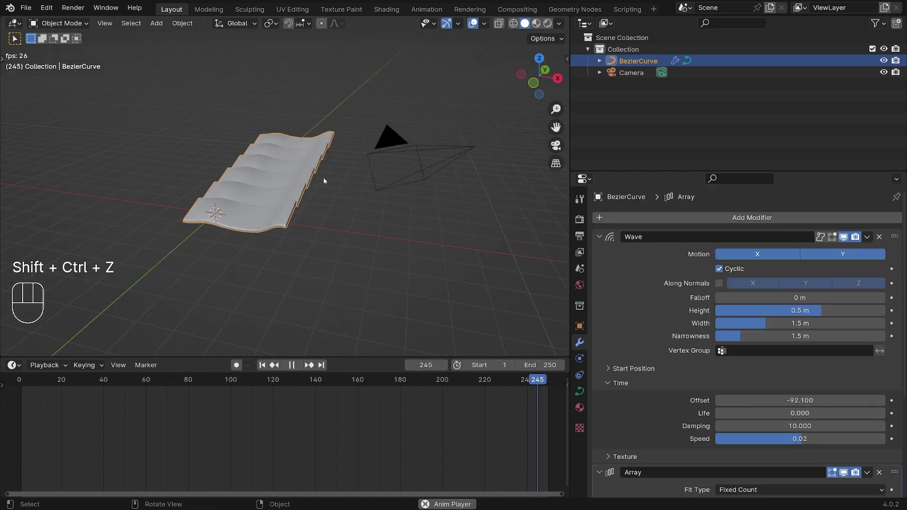
pyautogui.keyDown('alt'); pyautogui.moveTo(473, 146); pyautogui.dragTo(376, 200, button='middle'); pyautogui.keyUp('alt')
pyautogui.moveTo(368, 167); pyautogui.dragTo(278, 179, button='middle')
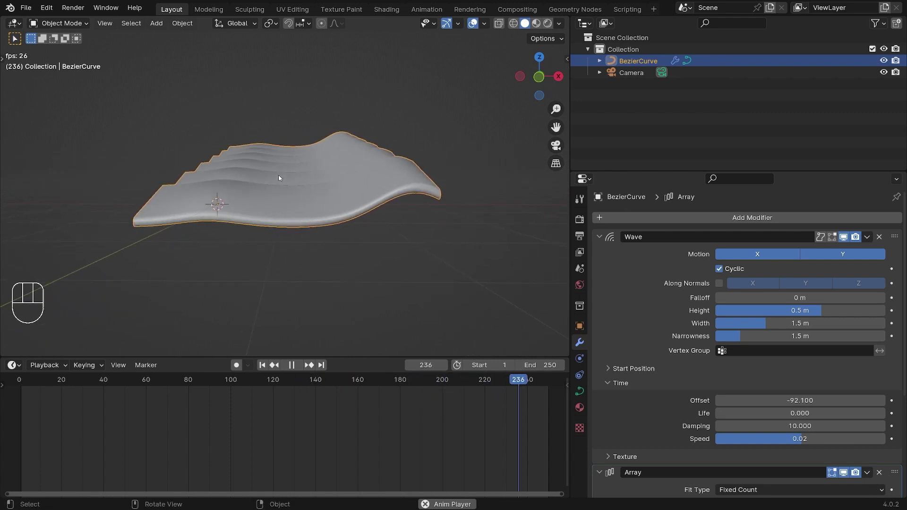
pyautogui.press('ctrl+alt+KP_0')
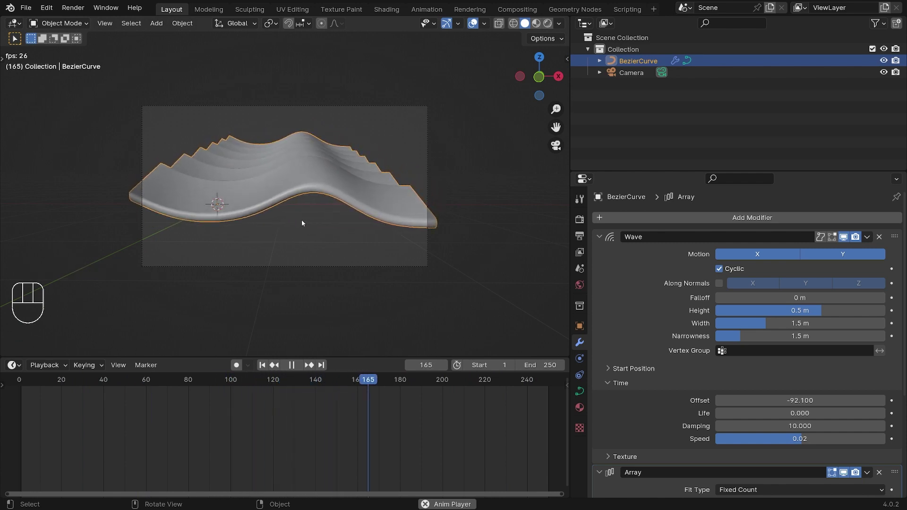
pyautogui.scroll(-1, 302, 219)
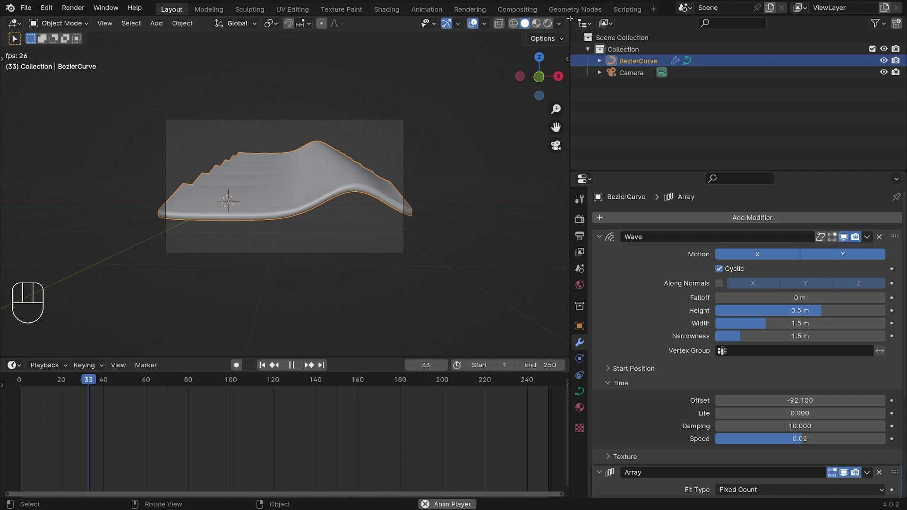
# - Split the viewport into two side-by-side 3D views and hide gizmos and overlays on the right
pyautogui.moveTo(570, 18); pyautogui.dragTo(294, 149)
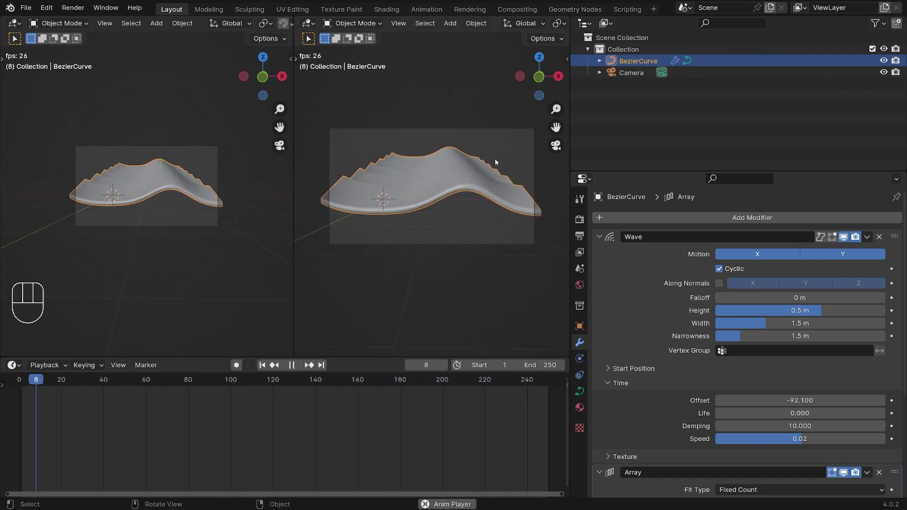
pyautogui.moveTo(570, 36); pyautogui.dragTo(738, 38)
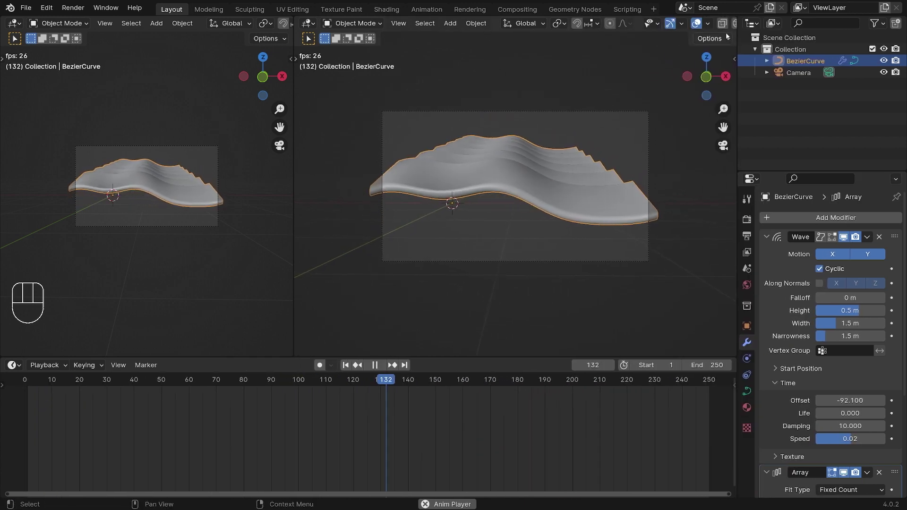
pyautogui.click(681, 24)
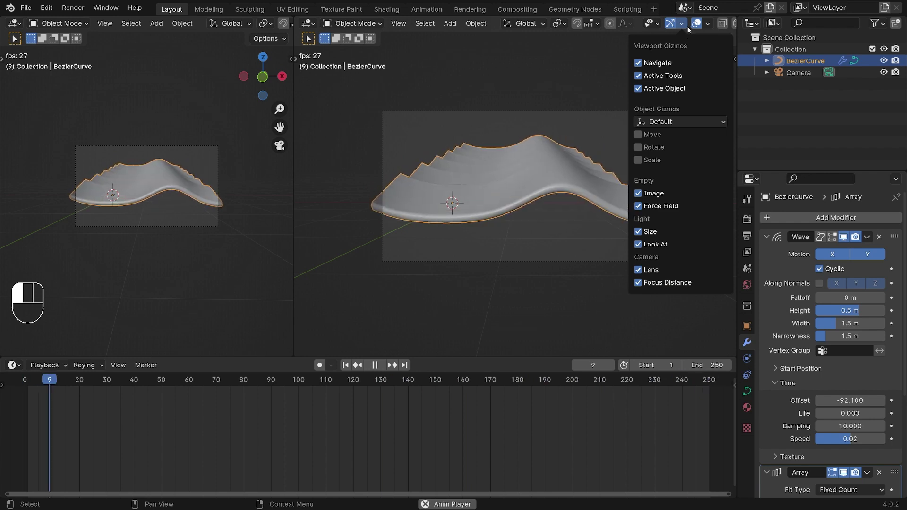
pyautogui.click(670, 23)
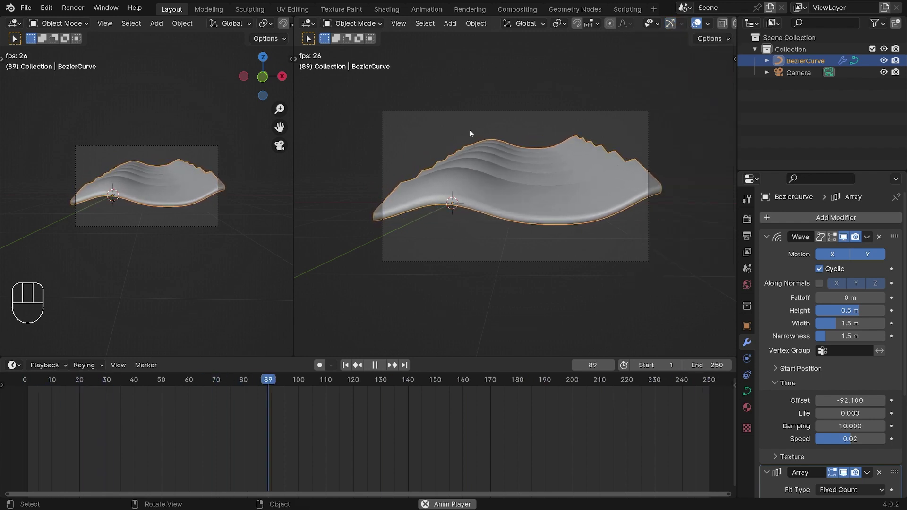
pyautogui.click(697, 23)
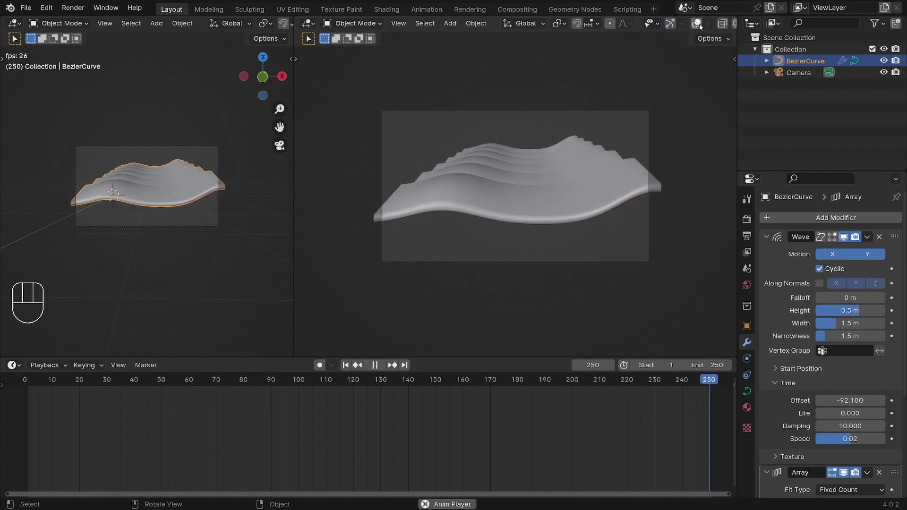
# - Switch the right view to Rendered shading, deselect the ribbon and widen the left view
pyautogui.press('z')
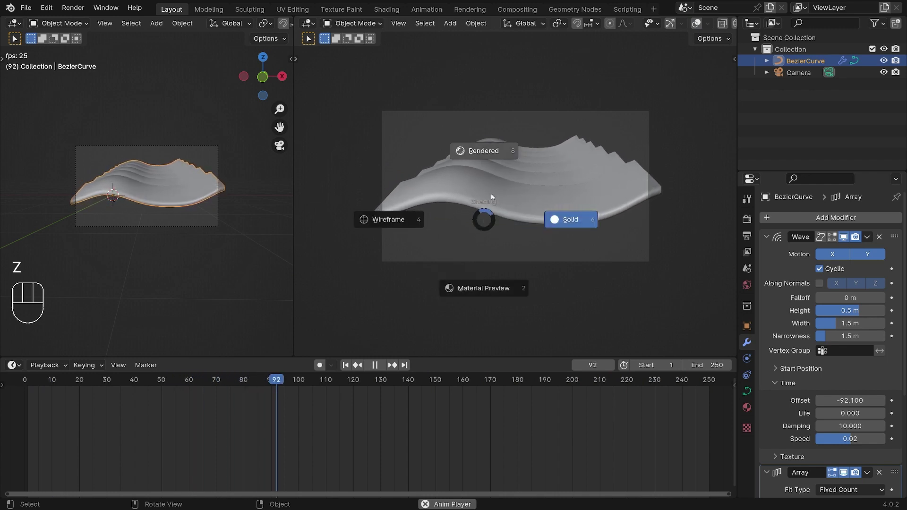
pyautogui.click(493, 153)
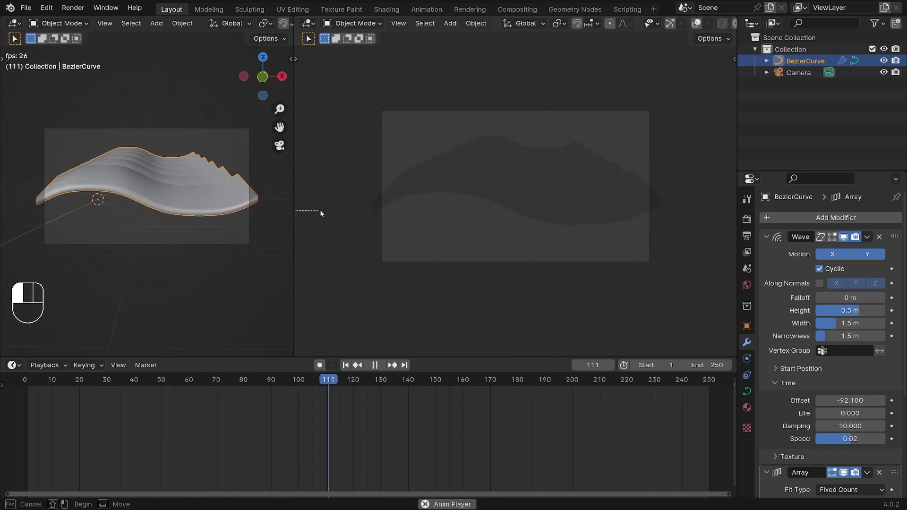
pyautogui.click(335, 214)
pyautogui.moveTo(295, 212); pyautogui.dragTo(500, 215)
# - Add an Area light and move it above the ribbons
pyautogui.keyDown('alt'); pyautogui.moveTo(401, 219); pyautogui.dragTo(259, 246); pyautogui.keyUp('alt')
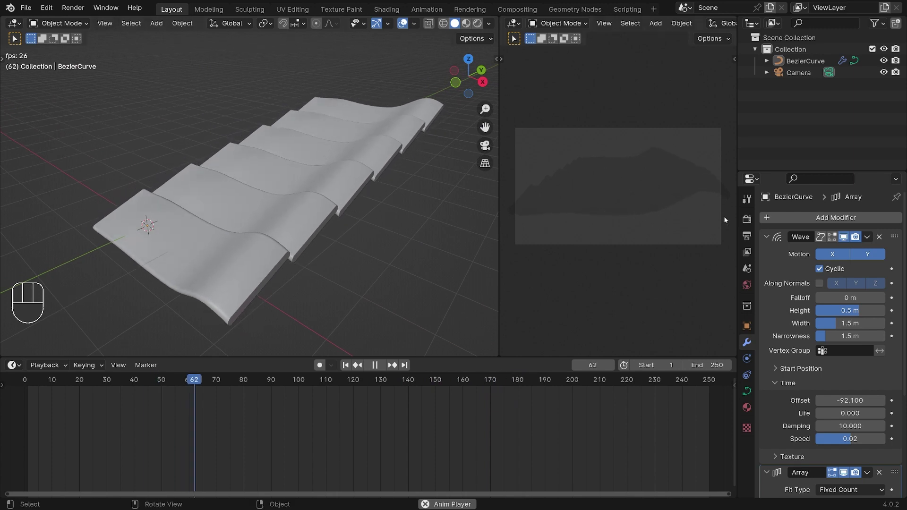
pyautogui.scroll(-2, 241, 198)
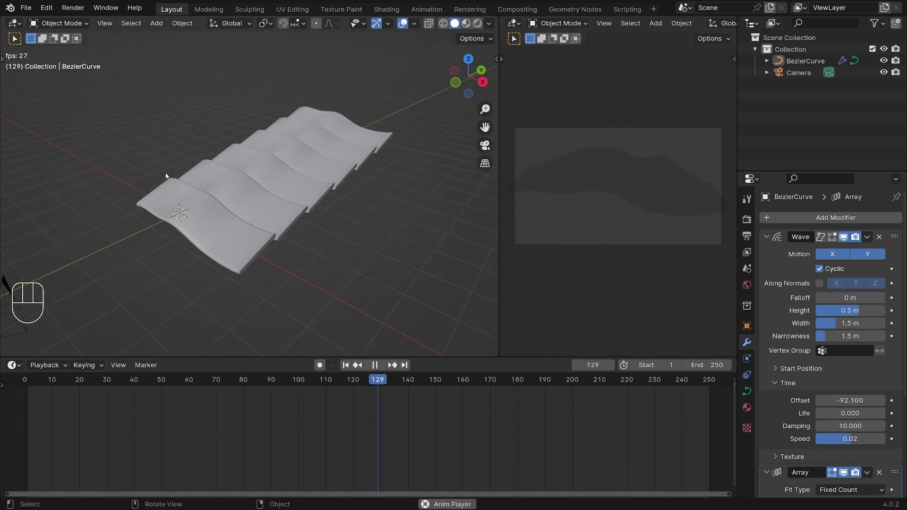
pyautogui.hotkey('shift', 'a')
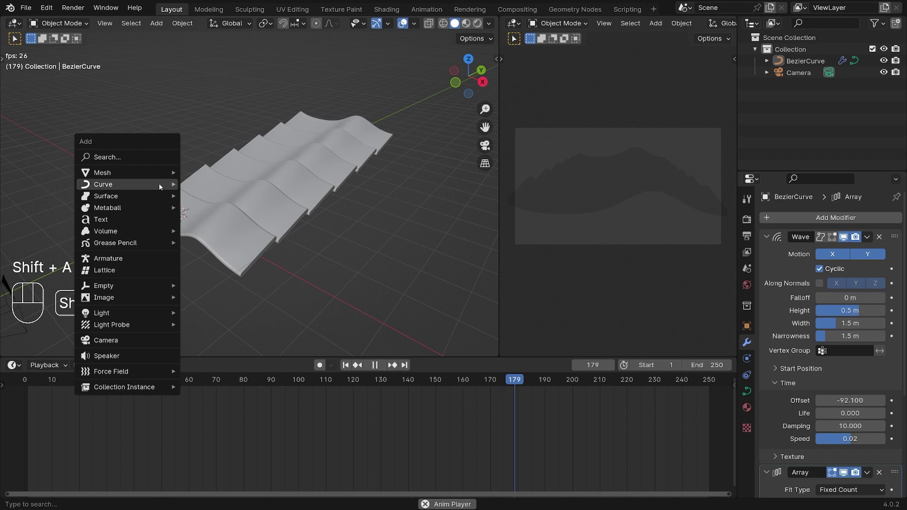
pyautogui.moveTo(141, 310)
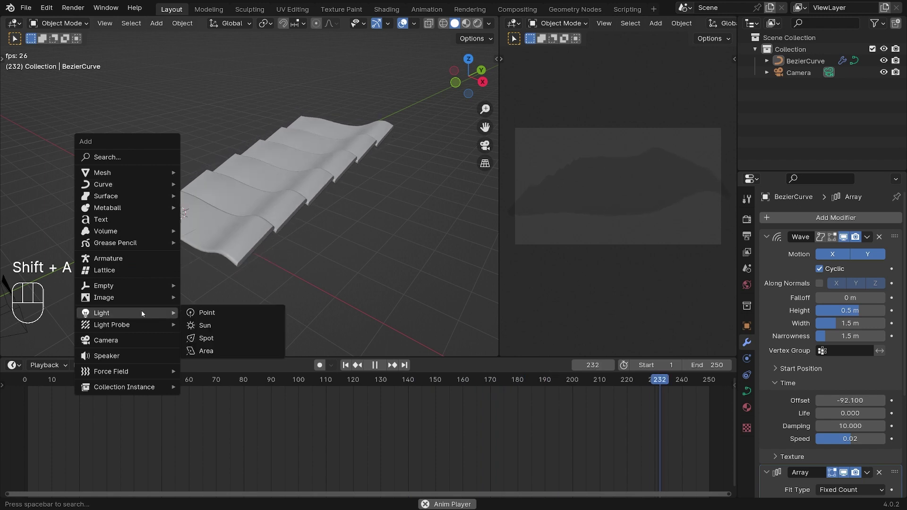
pyautogui.click(220, 348)
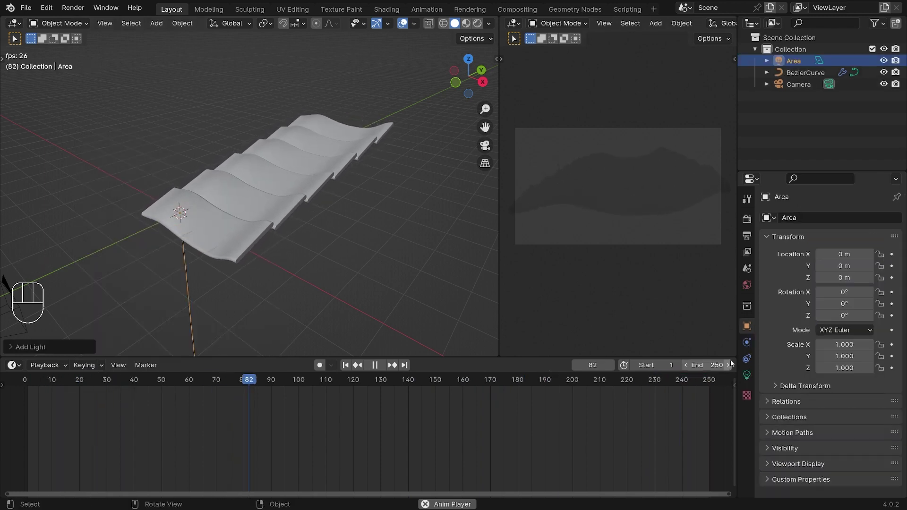
pyautogui.press('g')
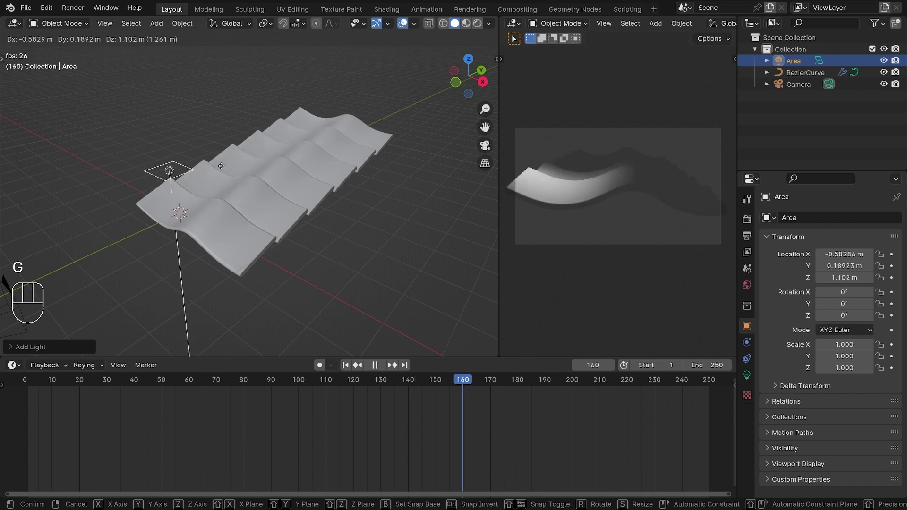
pyautogui.click(218, 157)
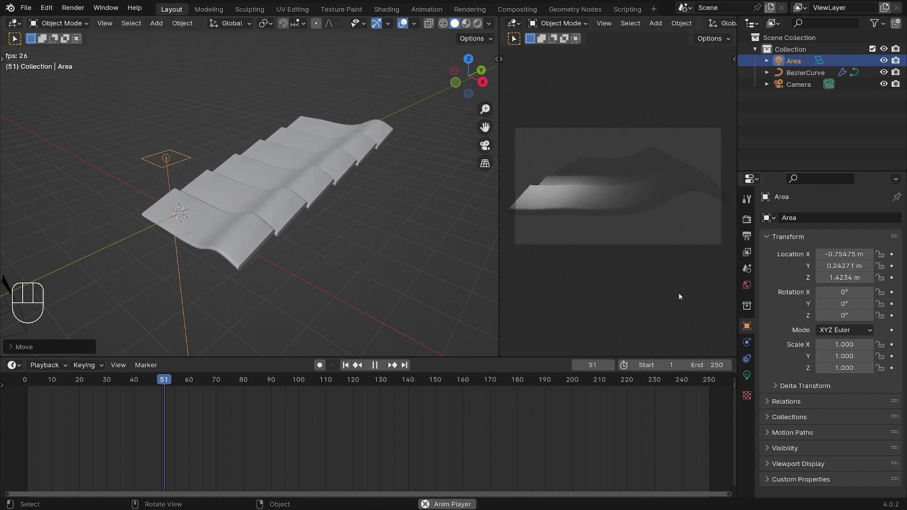
# - Scale the area light to 2.415 and raise its power to 34.2 W
pyautogui.press('s')
pyautogui.click(359, 231)
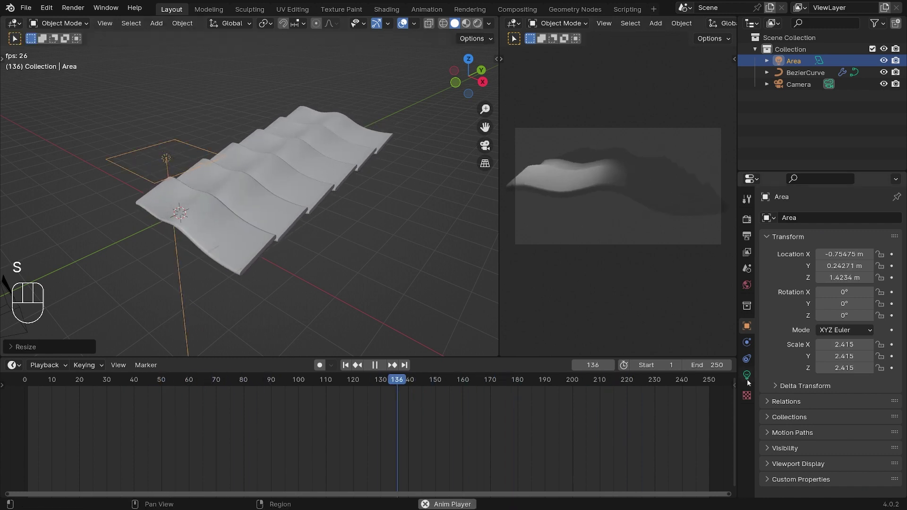
pyautogui.click(747, 376)
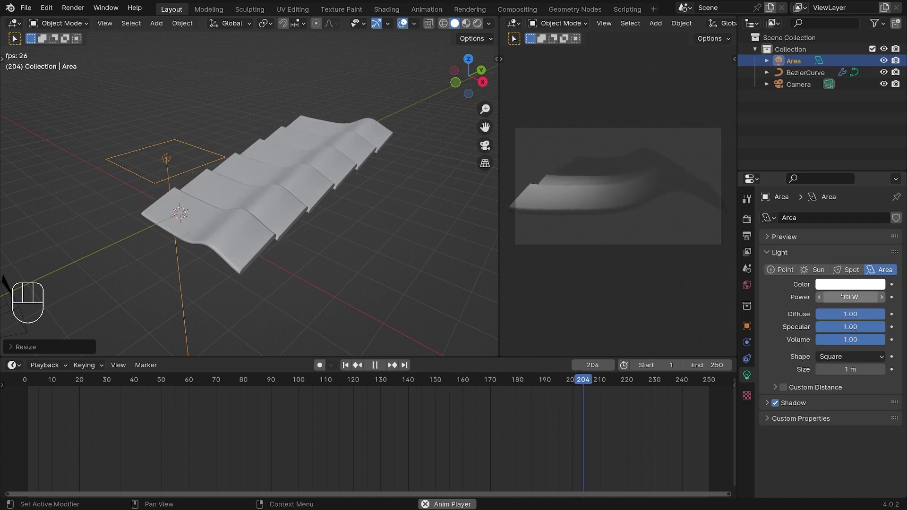
pyautogui.moveTo(850, 297); pyautogui.dragTo(864, 296)
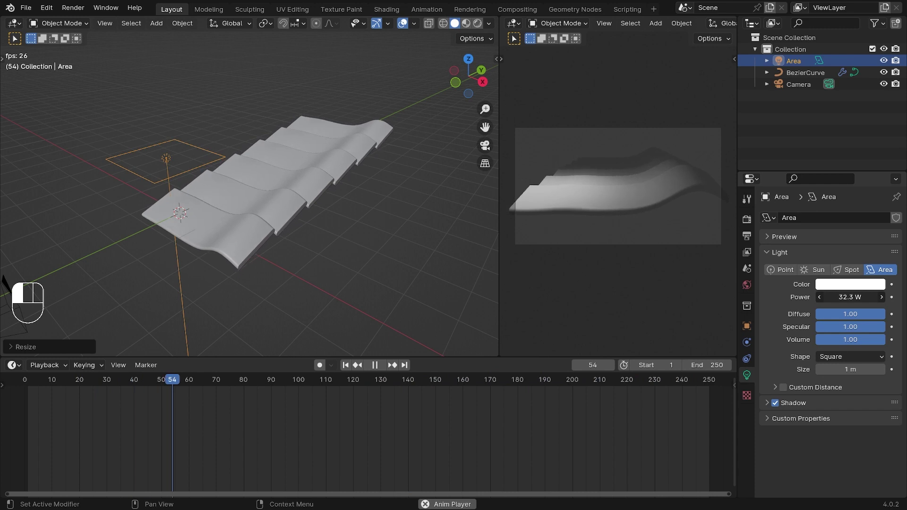
pyautogui.moveTo(850, 297); pyautogui.dragTo(850, 296)
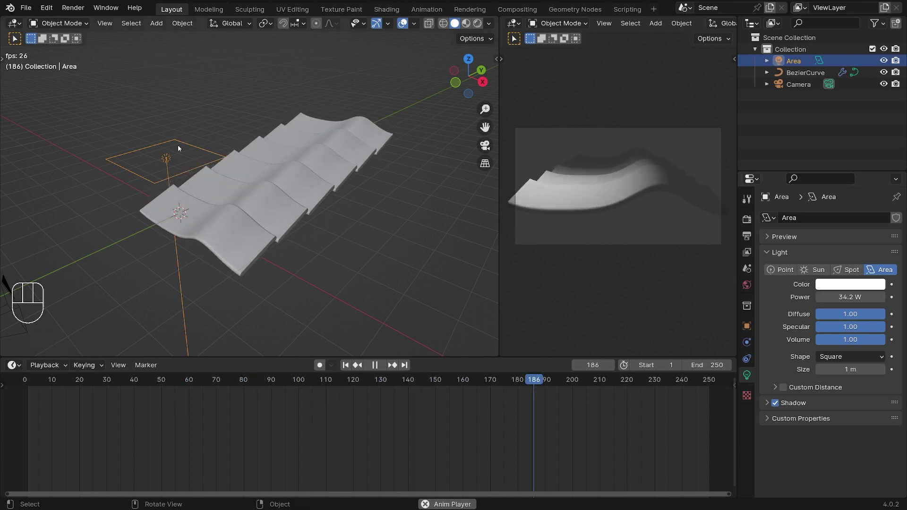
# - Rotate the area light from the top-down view
pyautogui.press('KP_7')
pyautogui.press('g')
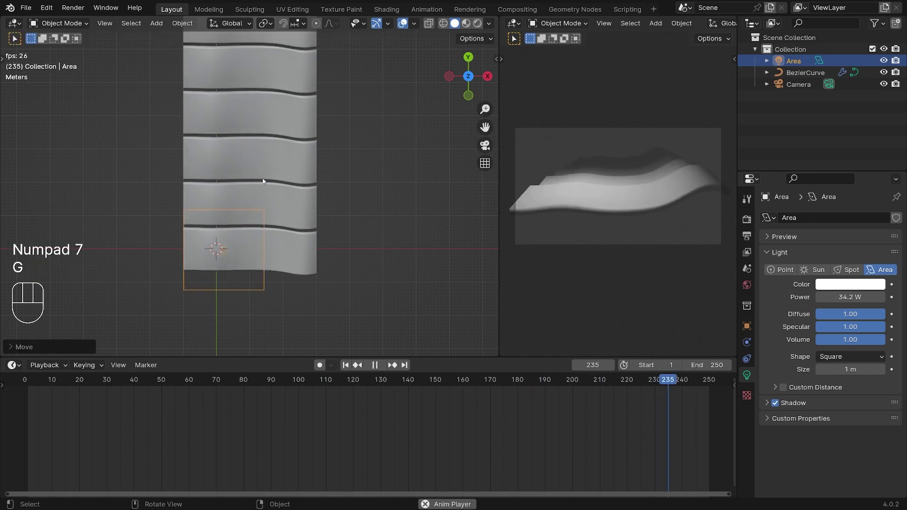
pyautogui.press('r')
pyautogui.click(327, 209)
# - Select the camera and try a new position in the top view, then undo it
pyautogui.keyDown('alt'); pyautogui.moveTo(327, 209); pyautogui.dragTo(259, 264); pyautogui.keyUp('alt')
pyautogui.click(230, 271)
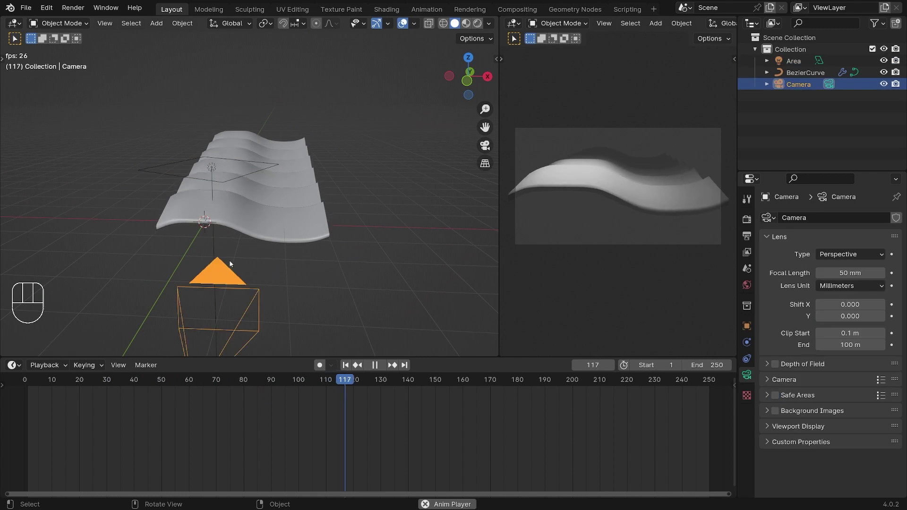
pyautogui.press('KP_7')
pyautogui.scroll(-4, 226, 255)
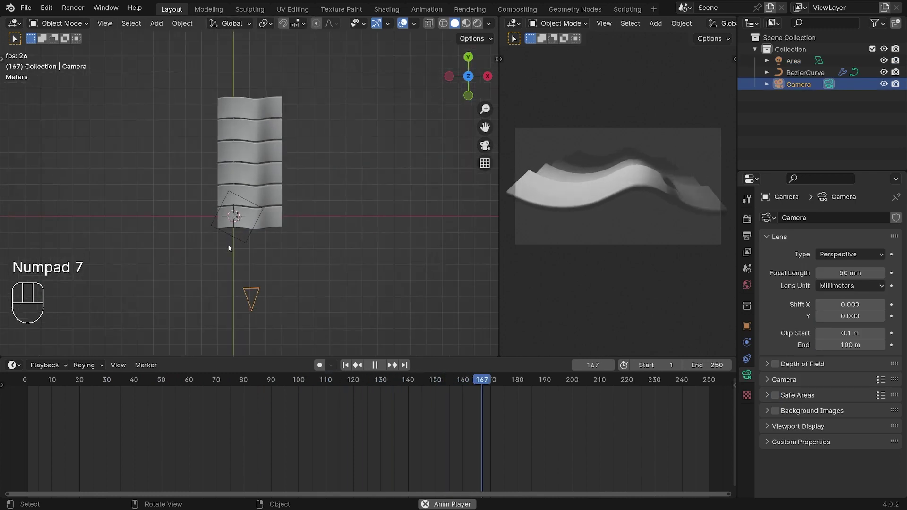
pyautogui.press('g')
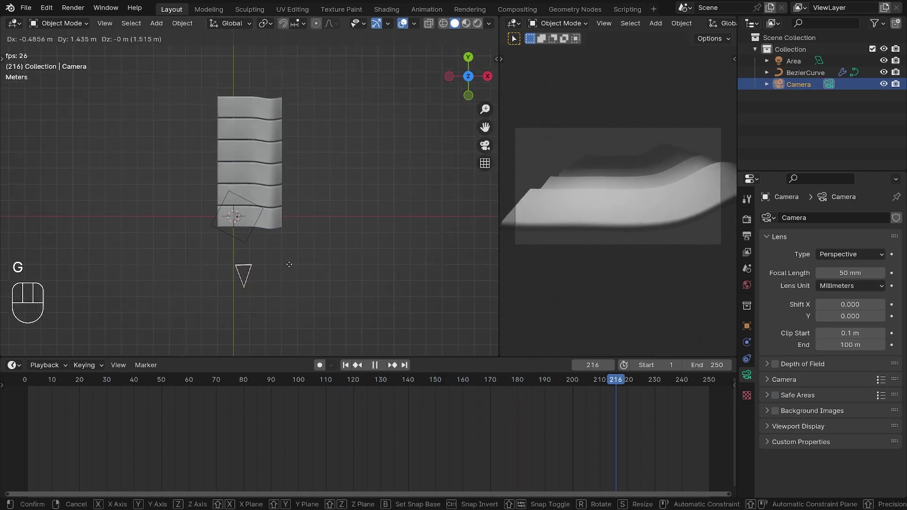
pyautogui.click(289, 268)
pyautogui.press('KP_7')
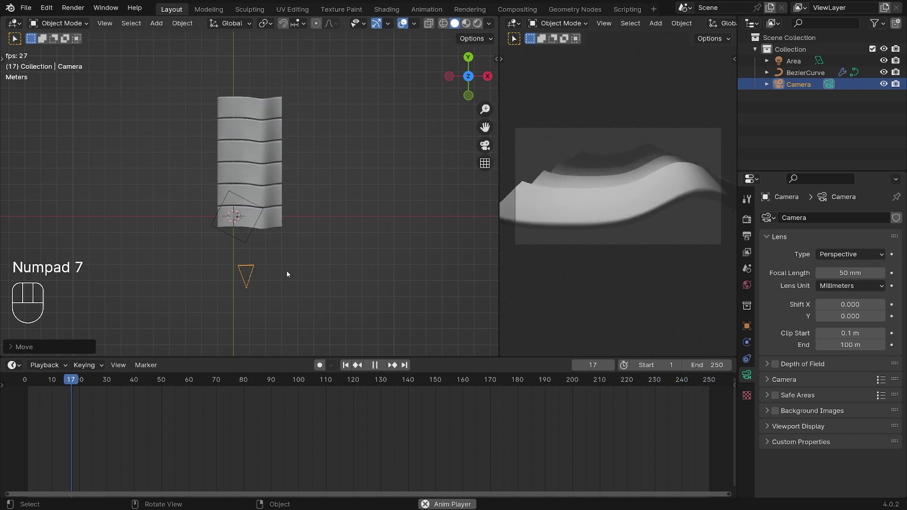
pyautogui.press('KP_7')
pyautogui.press('KP_7')
pyautogui.press('KP_7')
pyautogui.press('KP_7')
pyautogui.press('KP_7')
pyautogui.press('KP_7')
pyautogui.press('KP_7')
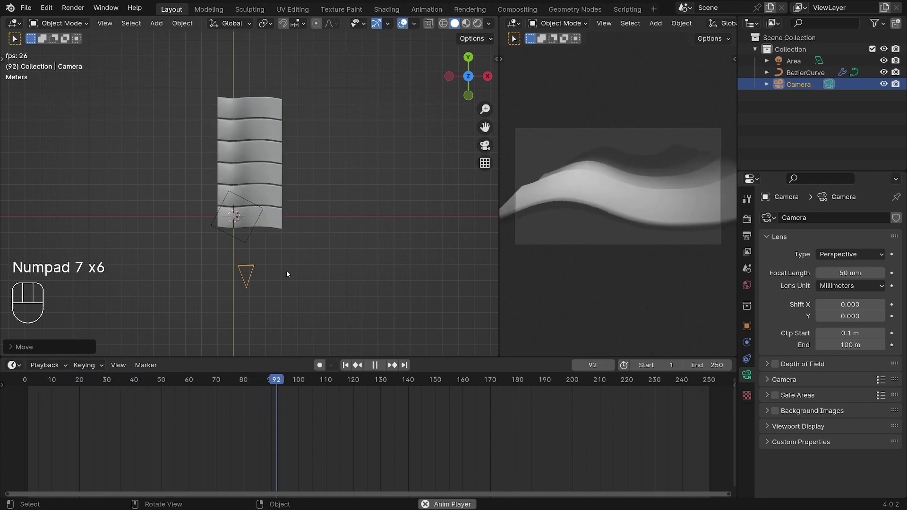
pyautogui.hotkey('ctrl', 'z')
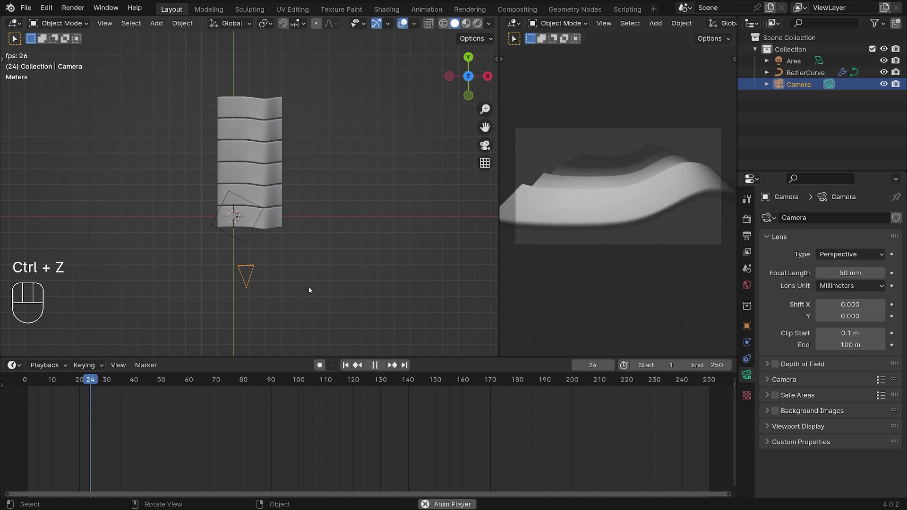
# - Move the camera back from the ribbons and rotate it to face them
pyautogui.press('g')
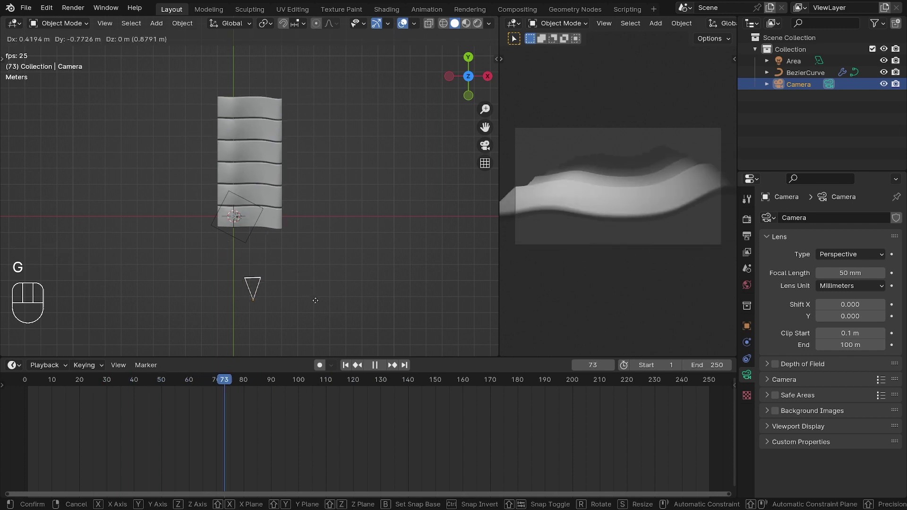
pyautogui.click(291, 264)
pyautogui.press('r')
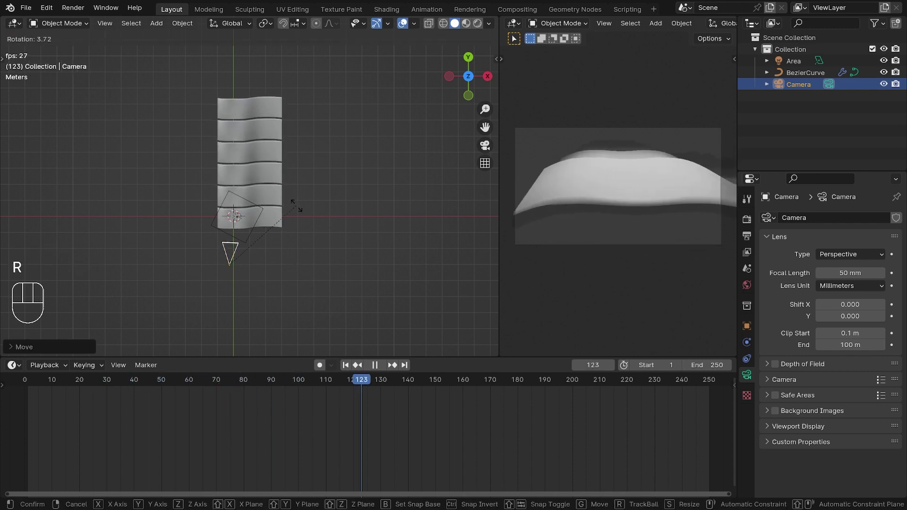
pyautogui.click(331, 234)
pyautogui.press('g')
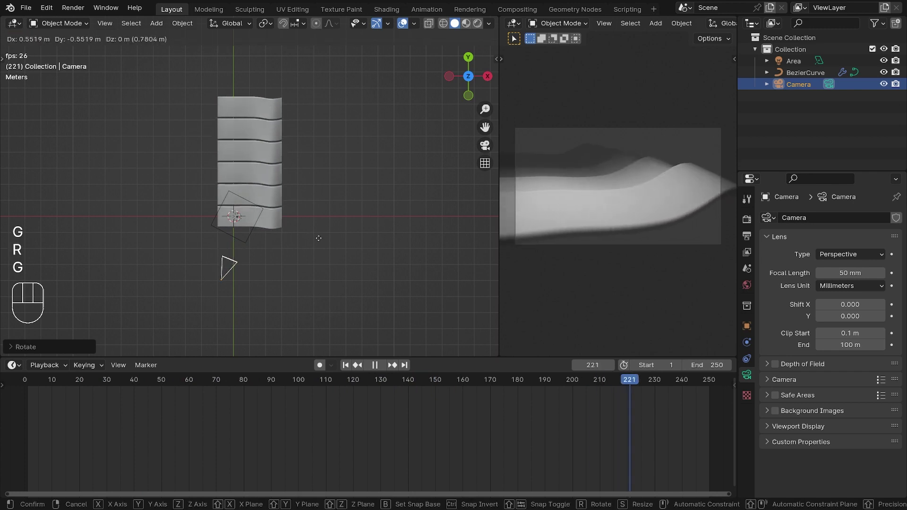
pyautogui.click(316, 225)
# - Raise the camera along Z, then select the wavy ribbon curve
pyautogui.click(262, 217)
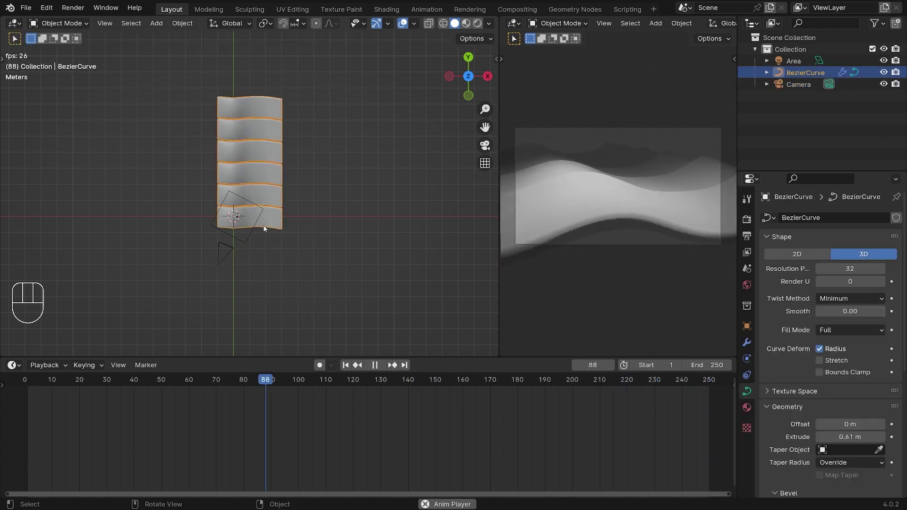
pyautogui.keyDown('alt'); pyautogui.moveTo(276, 311); pyautogui.dragTo(221, 204); pyautogui.keyUp('alt')
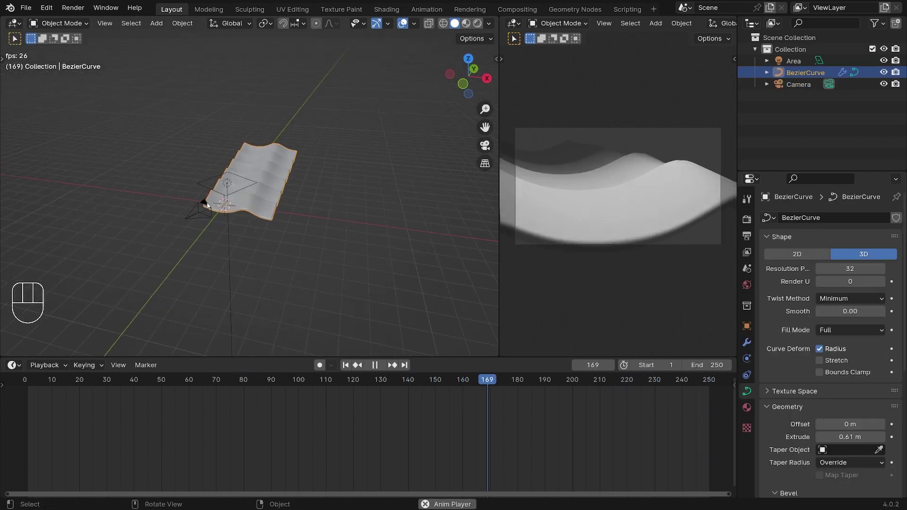
pyautogui.click(207, 203)
pyautogui.press('g')
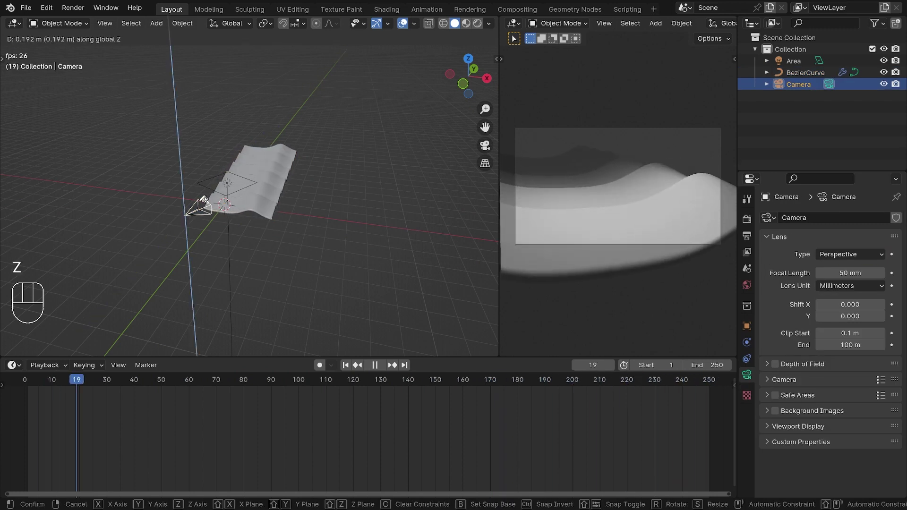
pyautogui.click(203, 194)
pyautogui.keyDown('alt'); pyautogui.moveTo(203, 194); pyautogui.dragTo(137, 217); pyautogui.keyUp('alt')
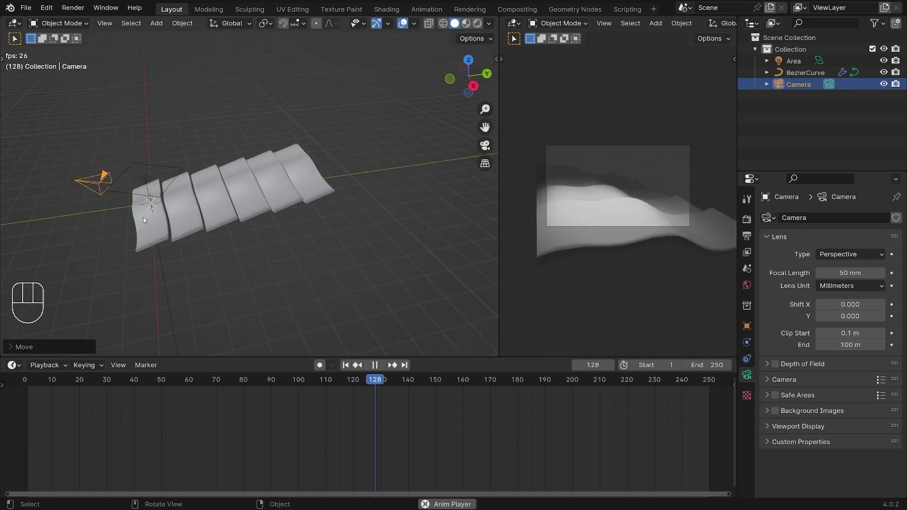
pyautogui.click(143, 217)
# - Create Material.001 for the ribbon with a blue base colour (H 0.611, S 0.919, V 0.802)
pyautogui.click(747, 407)
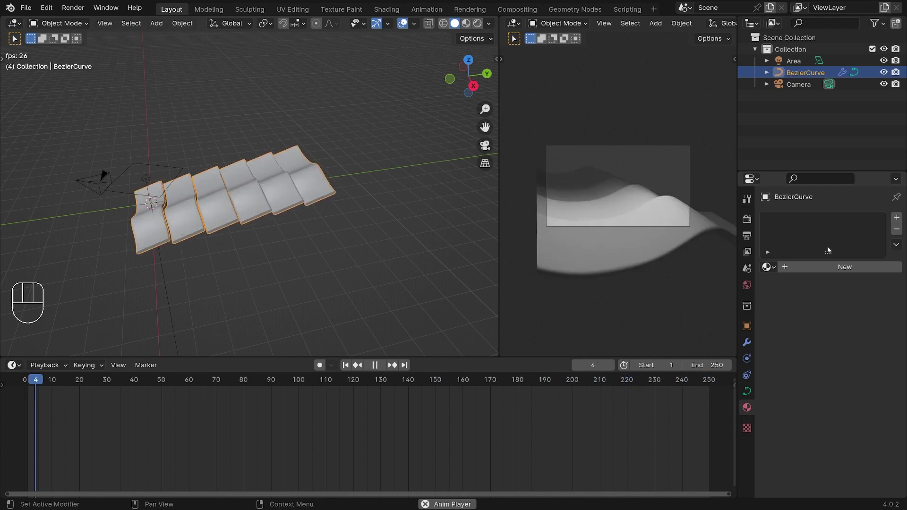
pyautogui.click(812, 266)
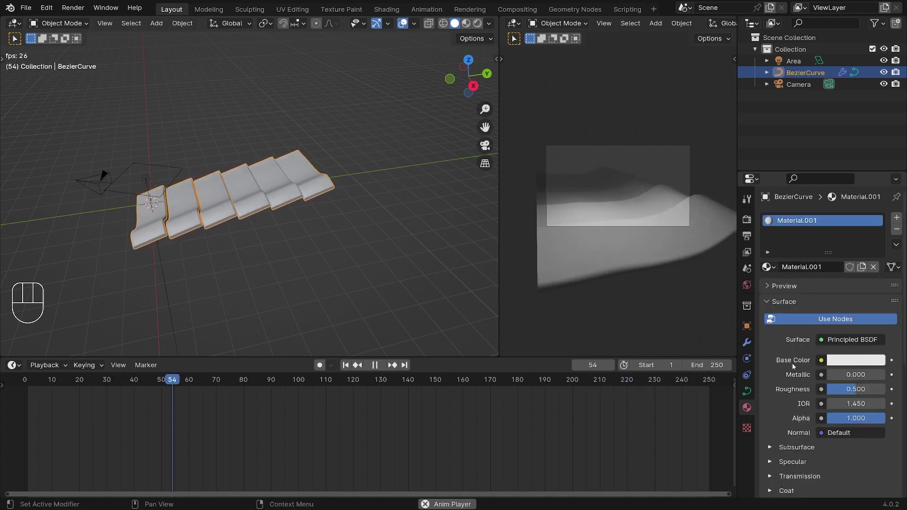
pyautogui.click(869, 360)
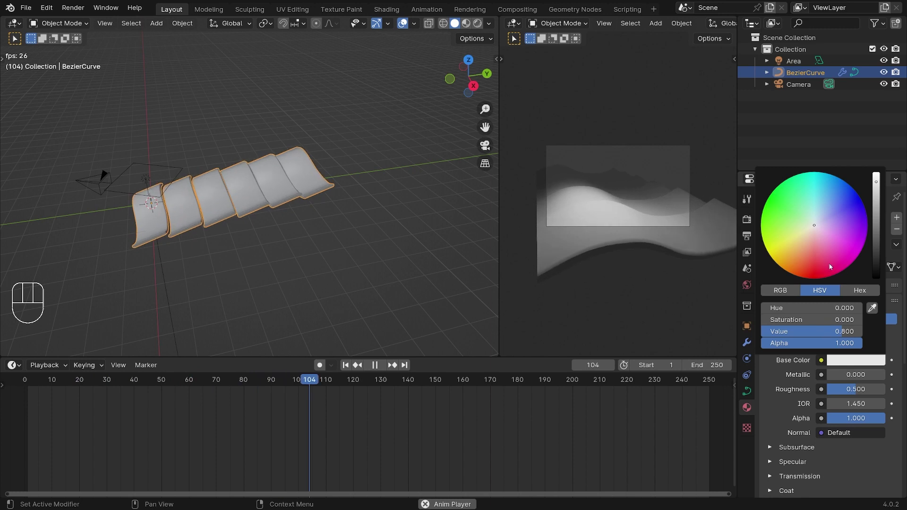
pyautogui.moveTo(830, 264); pyautogui.dragTo(828, 232)
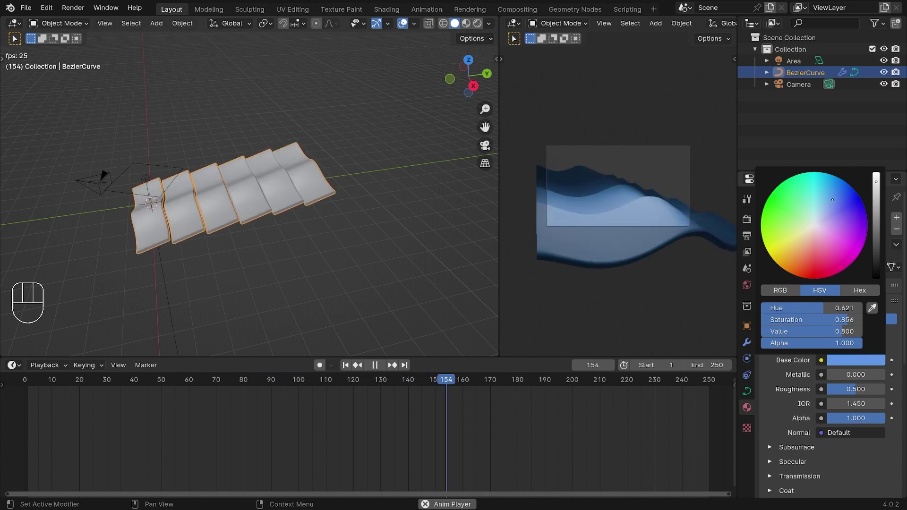
pyautogui.moveTo(830, 269)
pyautogui.mouseDown()
pyautogui.moveTo(820, 274)
pyautogui.moveTo(836, 228)
pyautogui.moveTo(830, 196)
pyautogui.mouseUp()
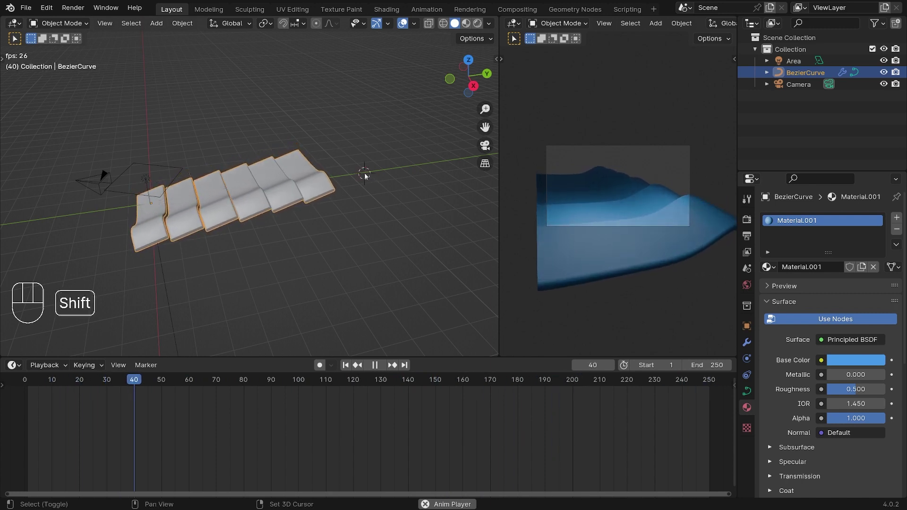
pyautogui.keyDown('alt'); pyautogui.moveTo(372, 189); pyautogui.dragTo(392, 210); pyautogui.keyUp('alt')
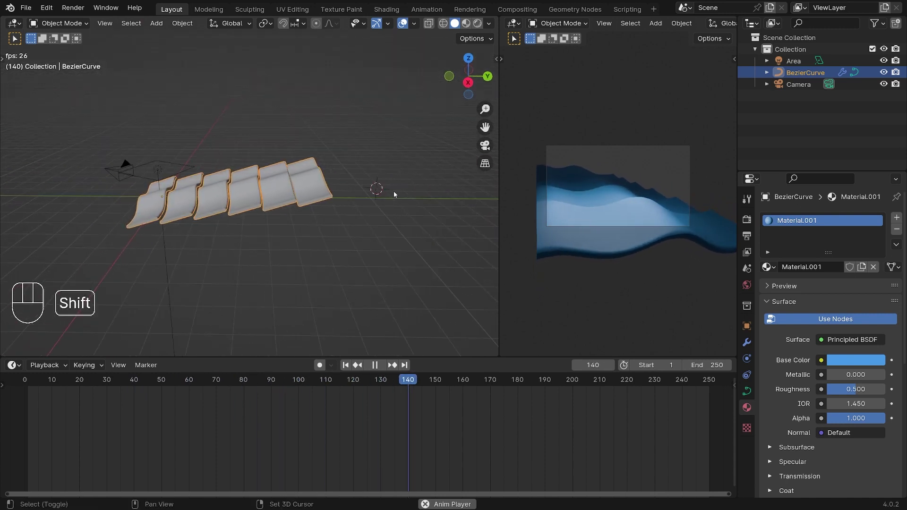
# - Add a plane, rotate it 90° about X to stand upright, and scale it up as a backdrop
pyautogui.hotkey('shift', 'a')
pyautogui.moveTo(373, 53)
pyautogui.click(439, 51)
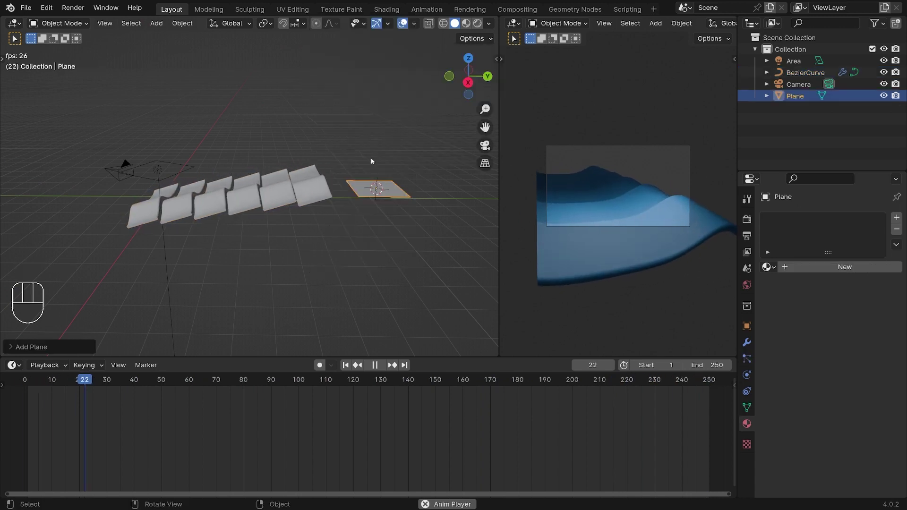
pyautogui.write('rx')
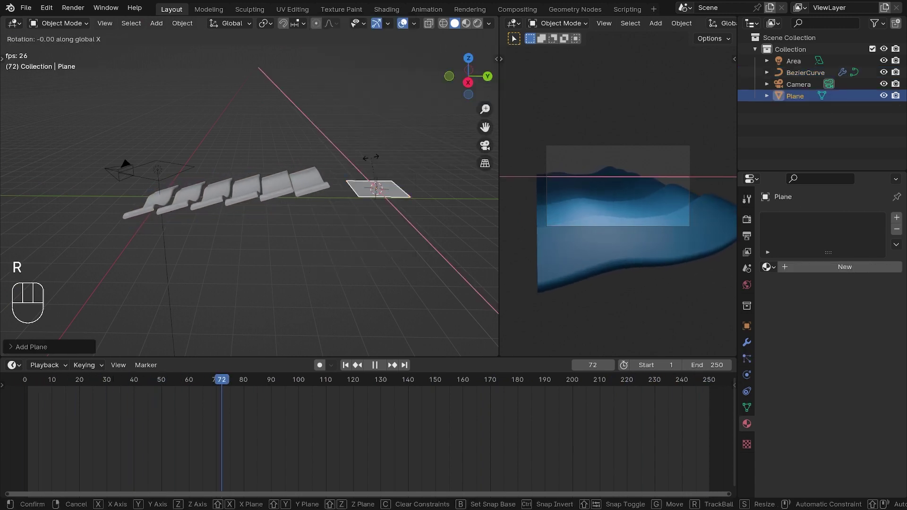
pyautogui.write('90')
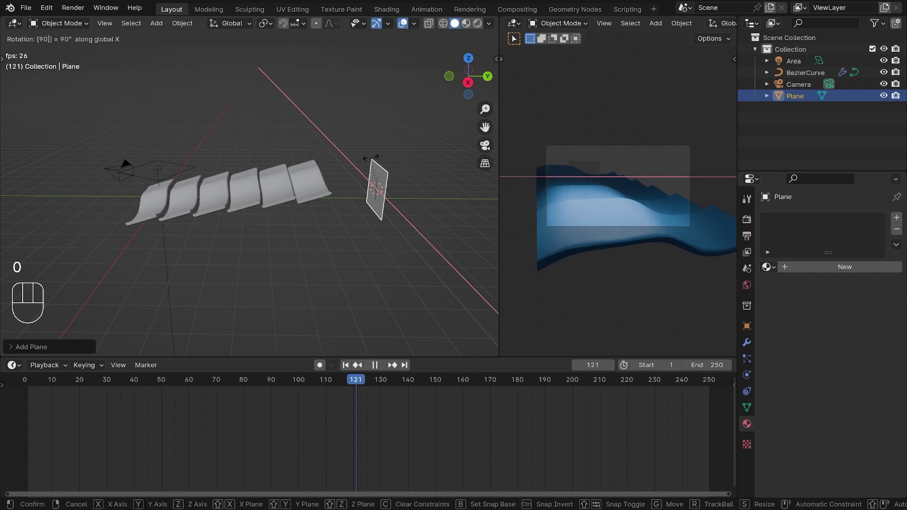
pyautogui.press('Return')
pyautogui.press('s')
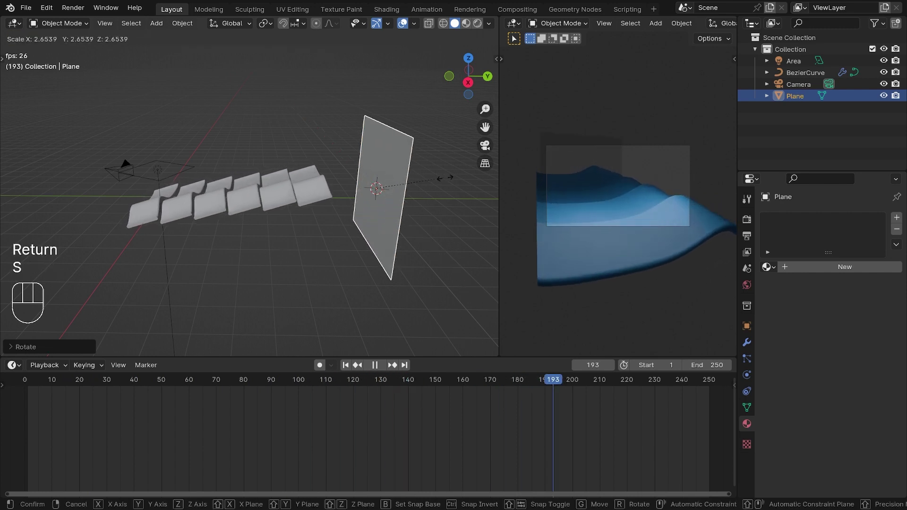
pyautogui.click(138, 181)
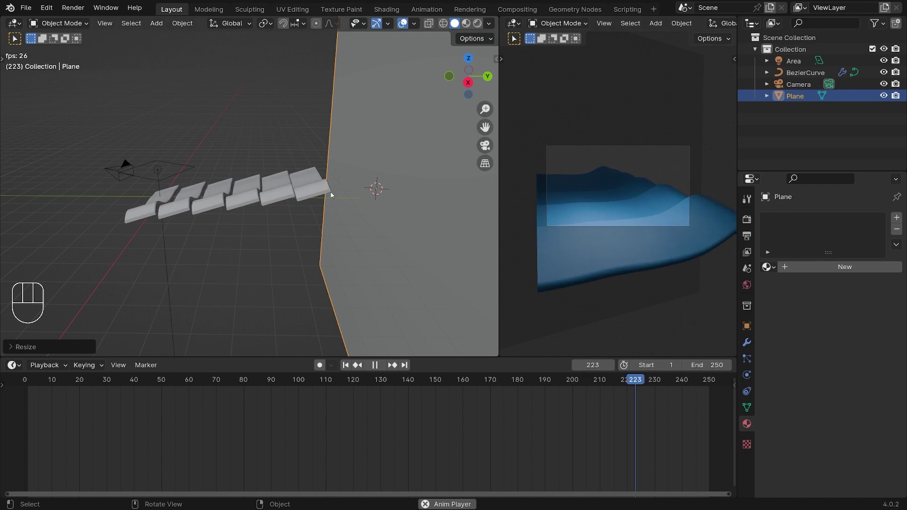
# - Assign the blue Material.001 to the backdrop plane
pyautogui.click(305, 172)
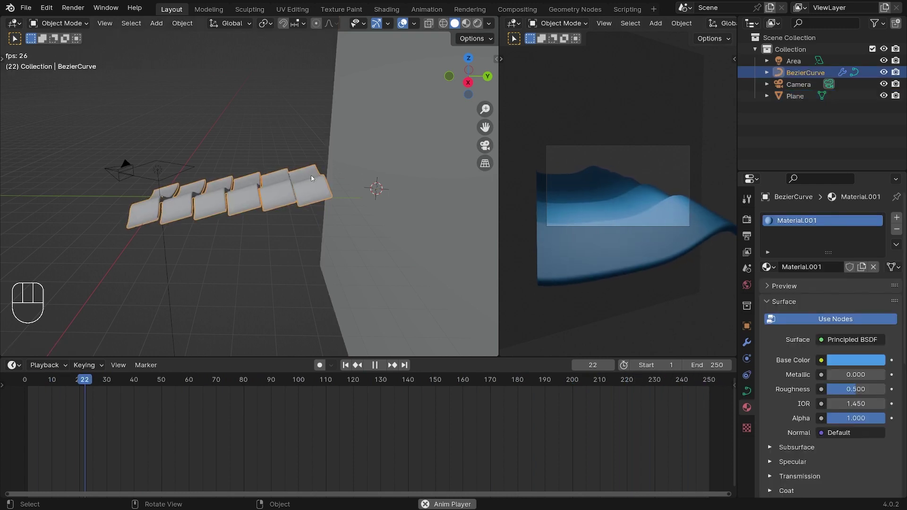
pyautogui.click(366, 85)
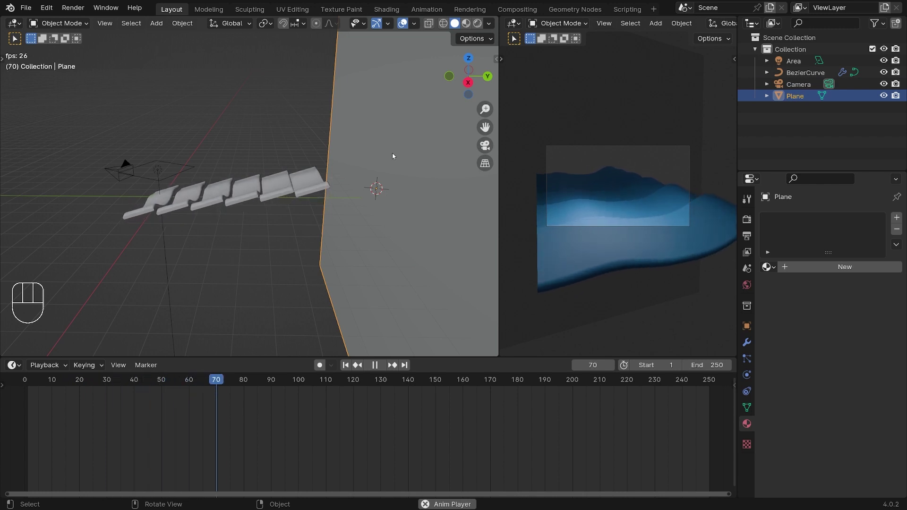
pyautogui.click(768, 267)
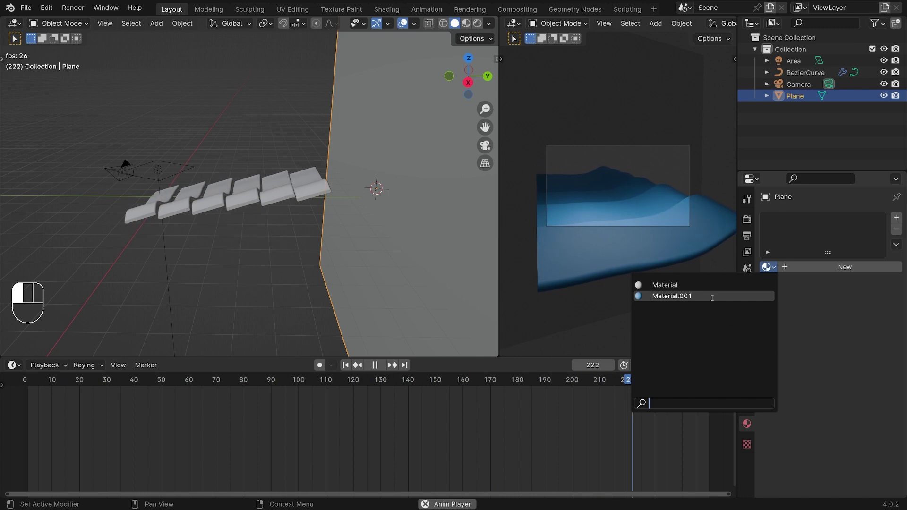
pyautogui.click(712, 296)
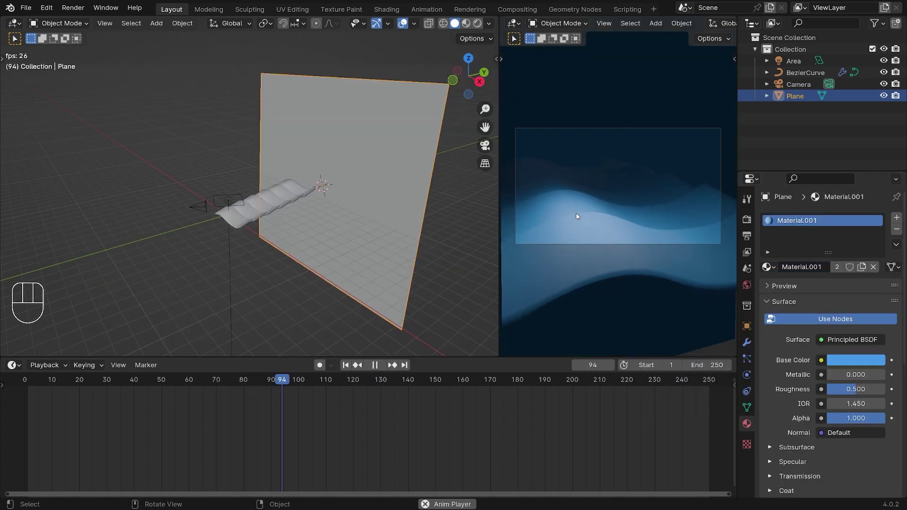
# - Set the output file format to FFmpeg Video, keeping the Matroska container with H.264 encoding
pyautogui.click(747, 235)
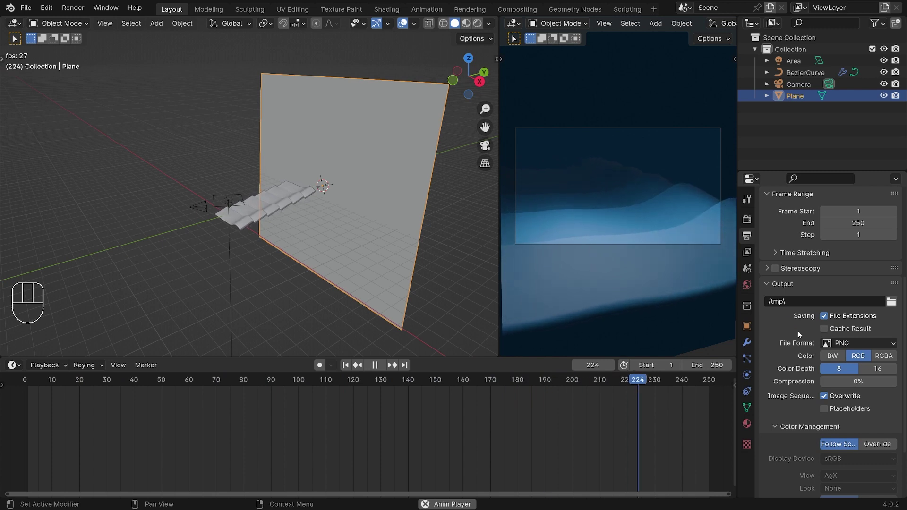
pyautogui.scroll(-3, 795, 302)
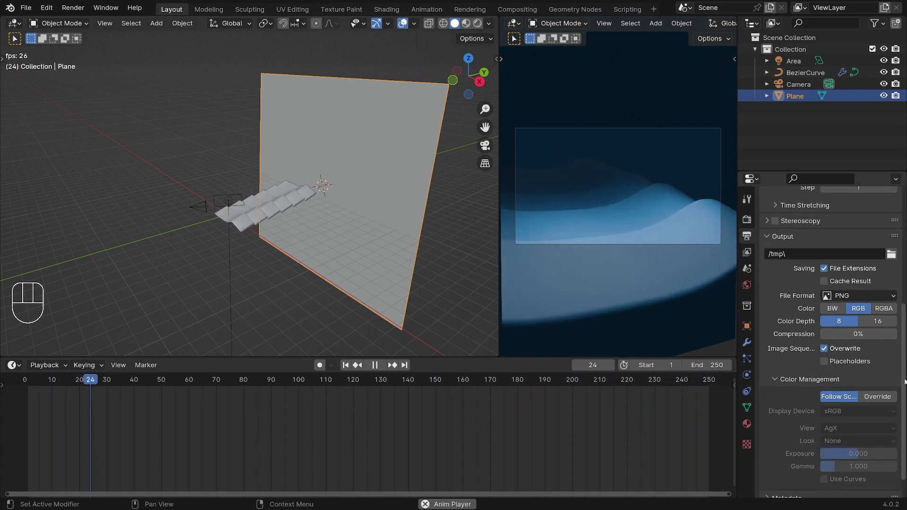
pyautogui.scroll(-2, 874, 330)
pyautogui.click(856, 273)
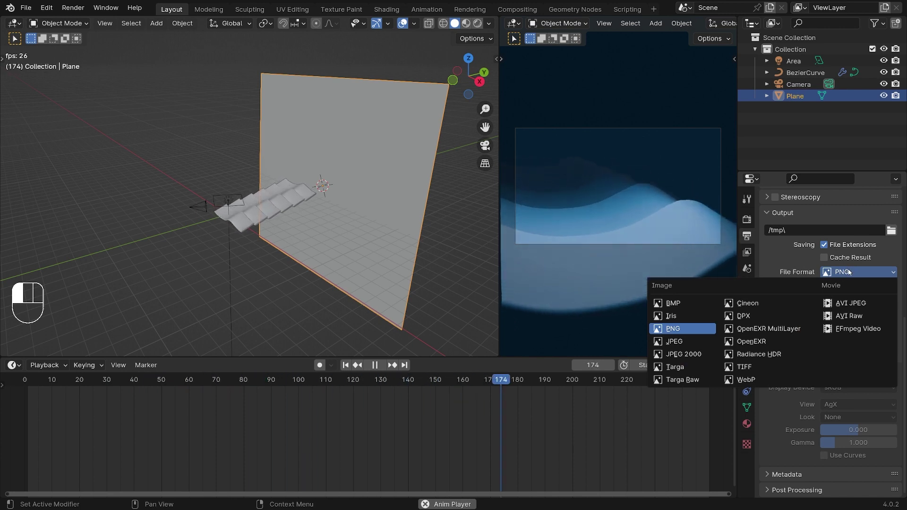
pyautogui.click(858, 329)
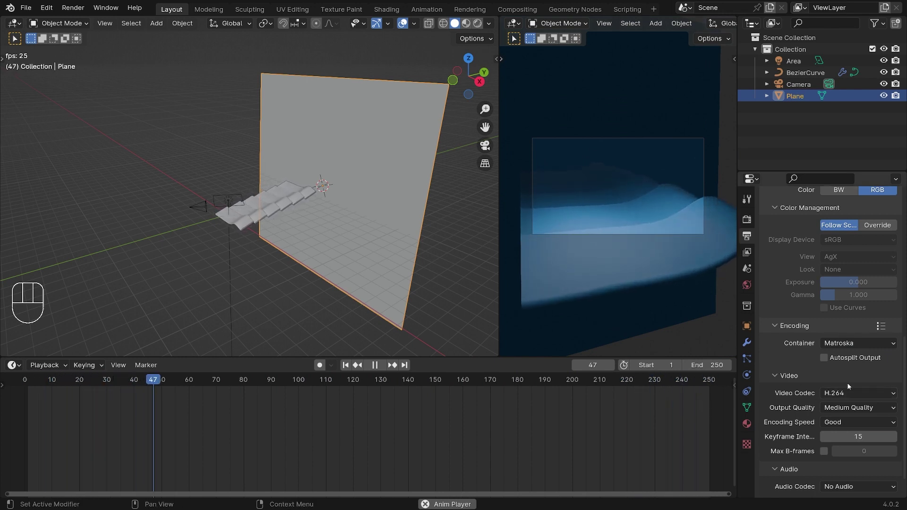
pyautogui.click(73, 8)
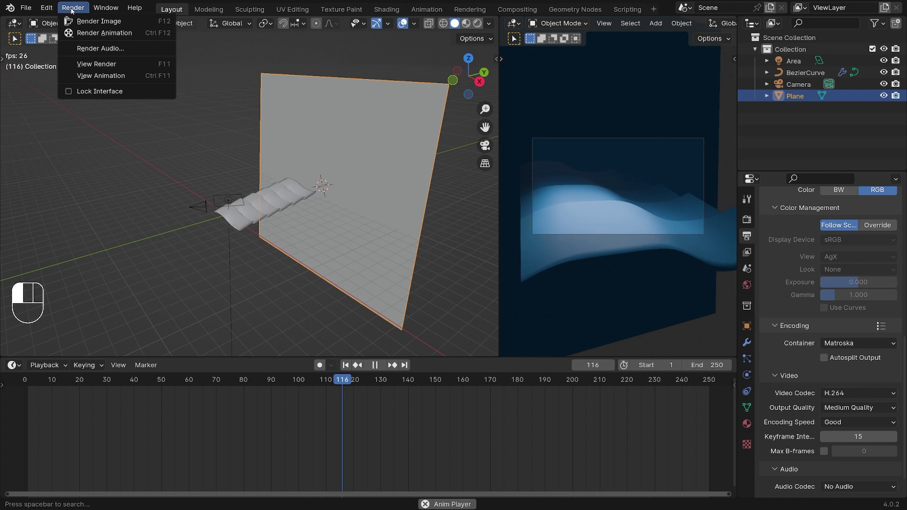